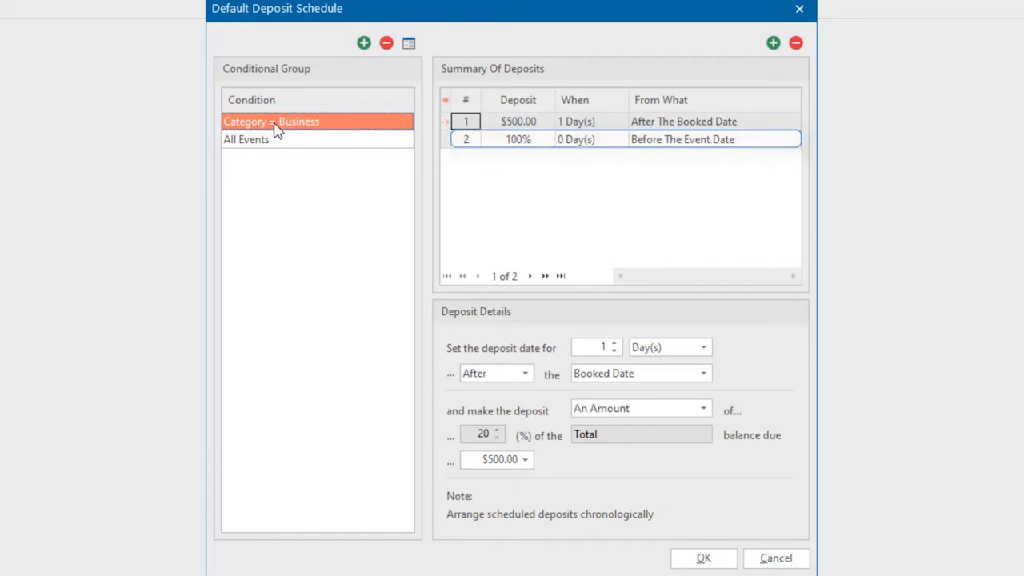
Create a conditional deposit group that applies to events with a theme of Wedding Reception
click(509, 144)
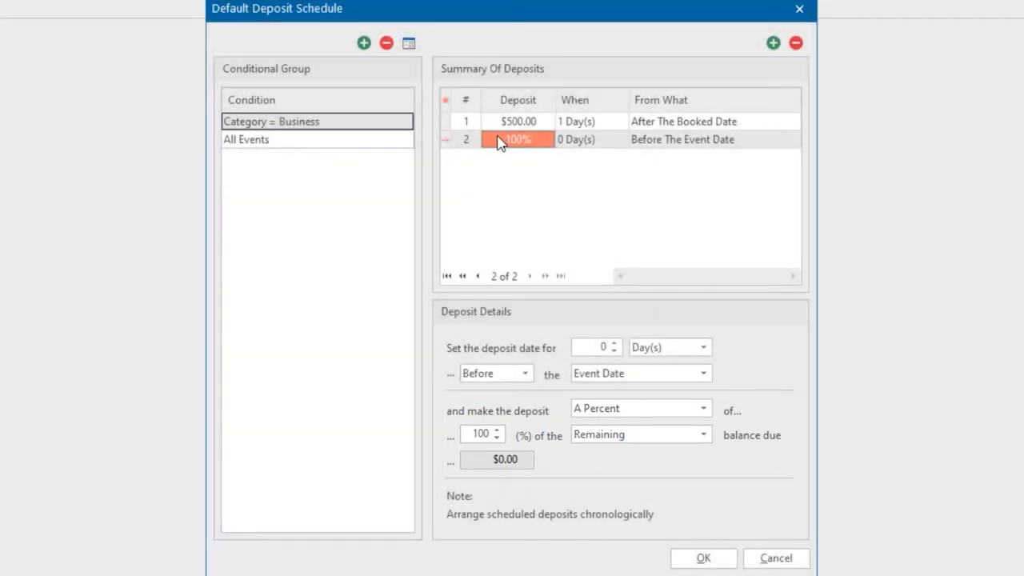
click(332, 142)
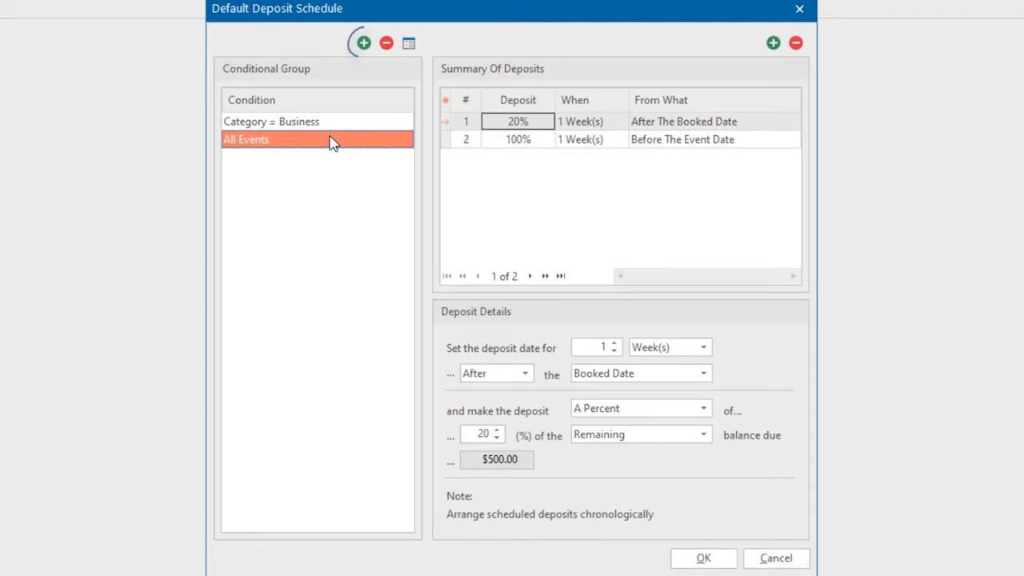
click(364, 44)
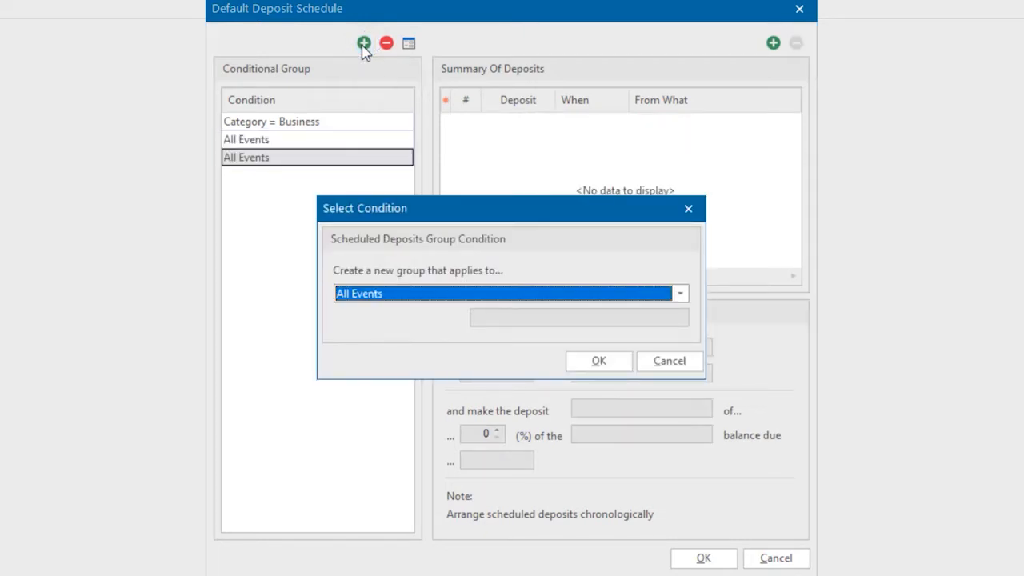
click(678, 295)
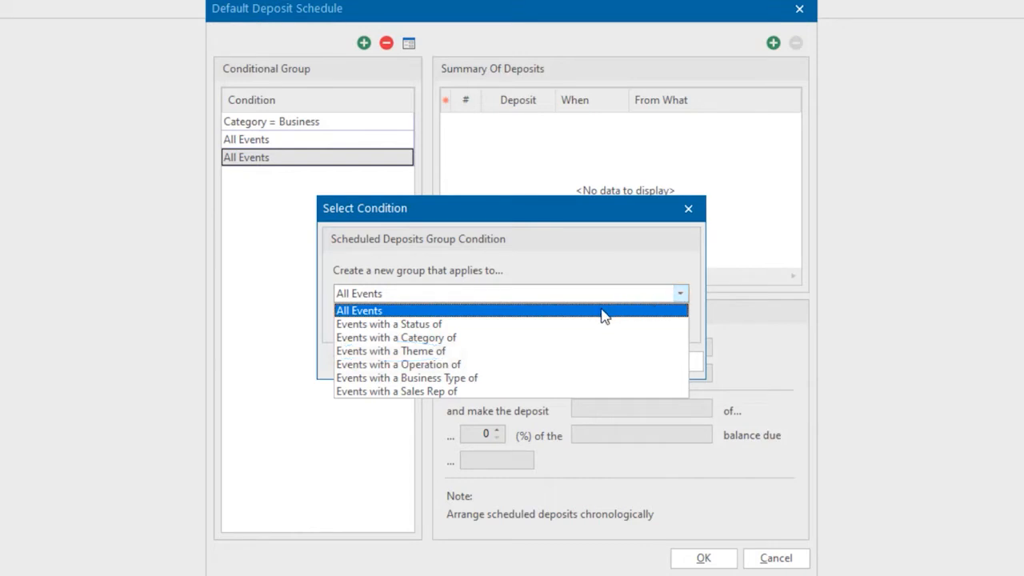
click(535, 354)
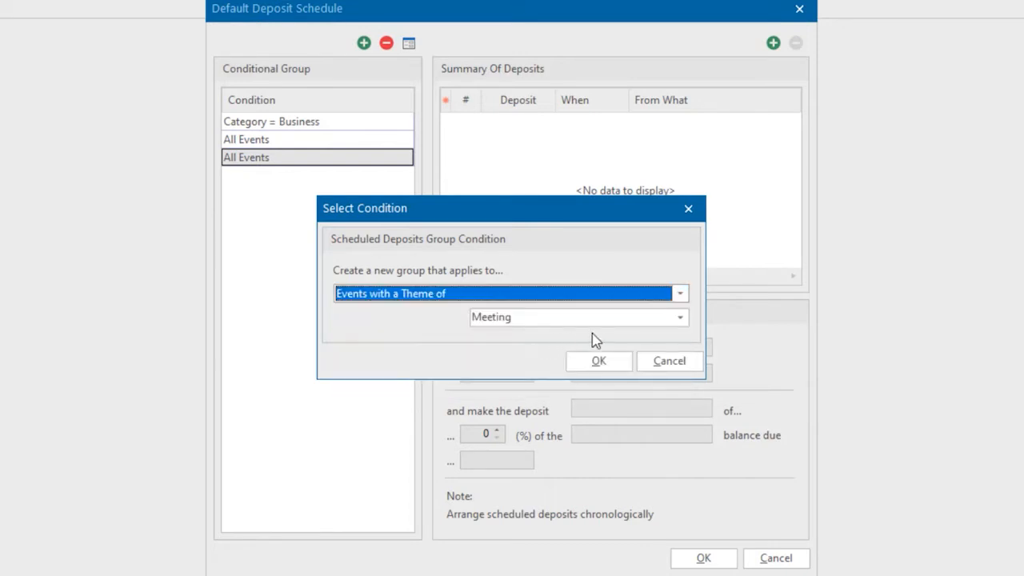
click(681, 319)
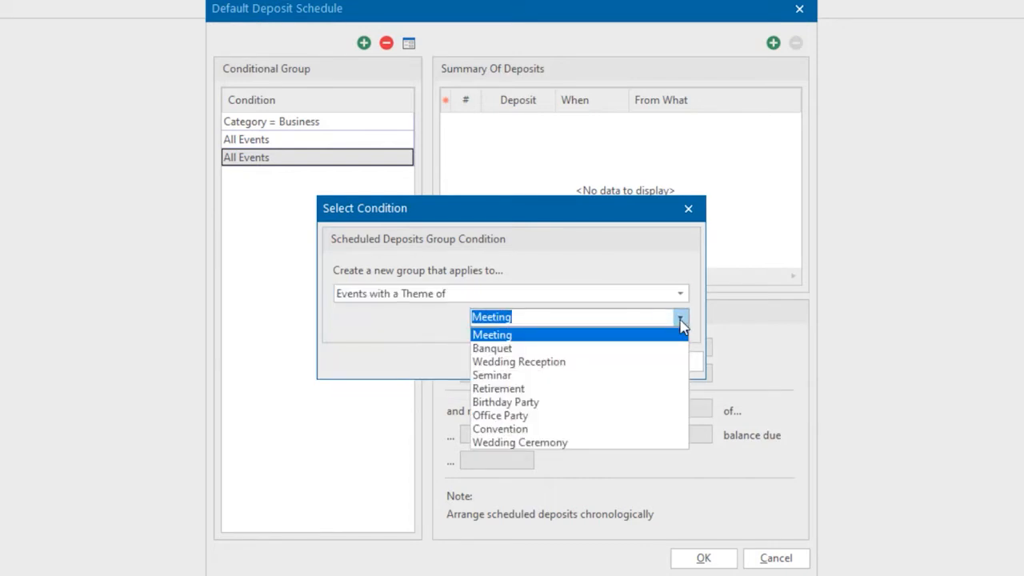
click(602, 362)
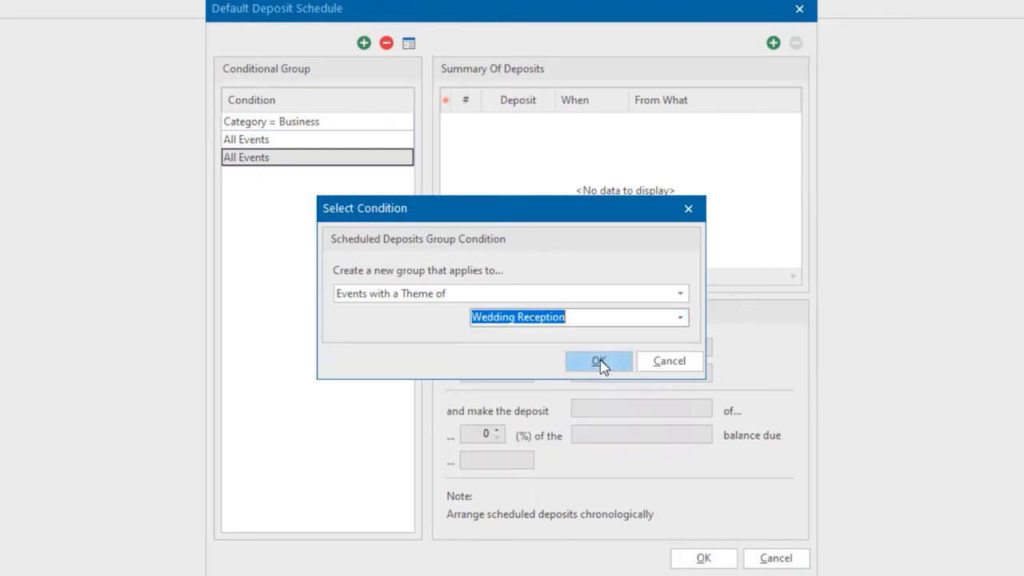
click(600, 362)
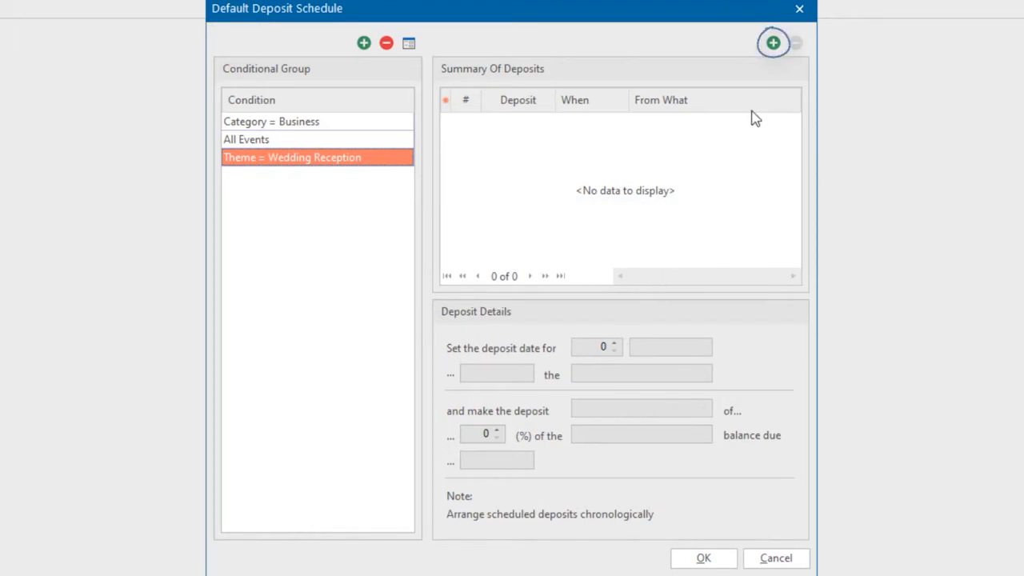
Add a first scheduled deposit to the Wedding Reception group, due 1 week after the Booked Date
click(773, 44)
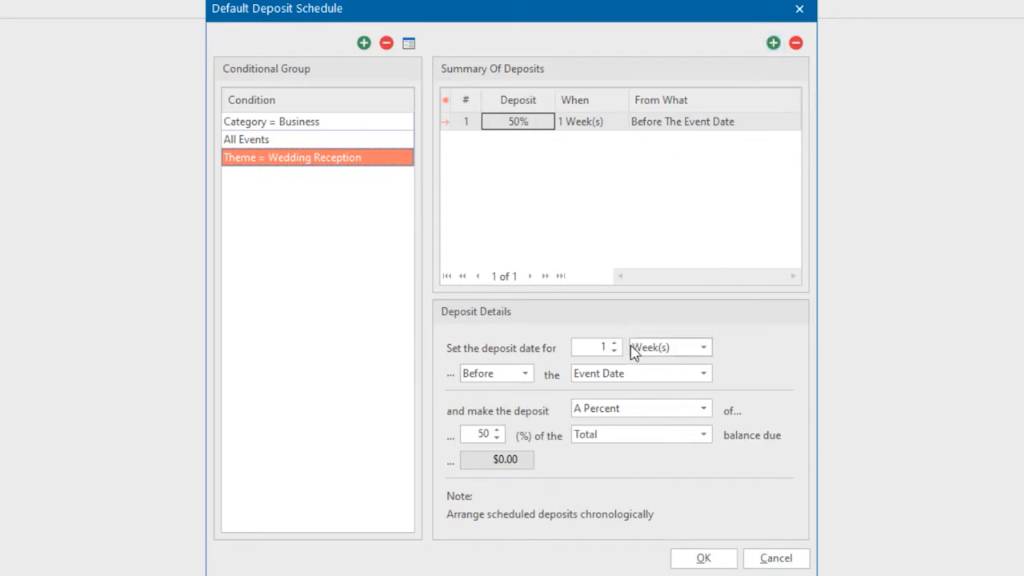
click(531, 374)
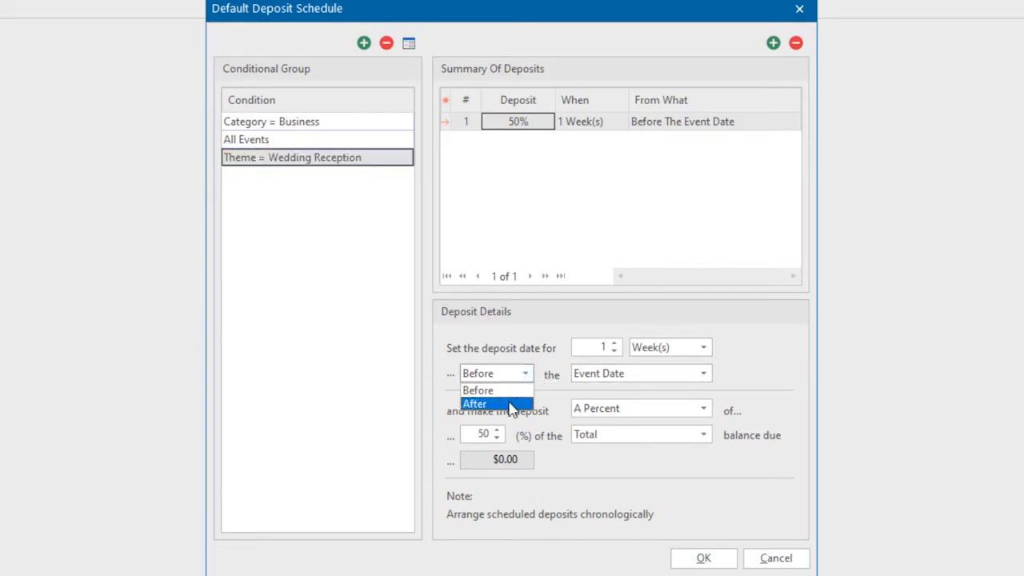
click(513, 405)
click(588, 377)
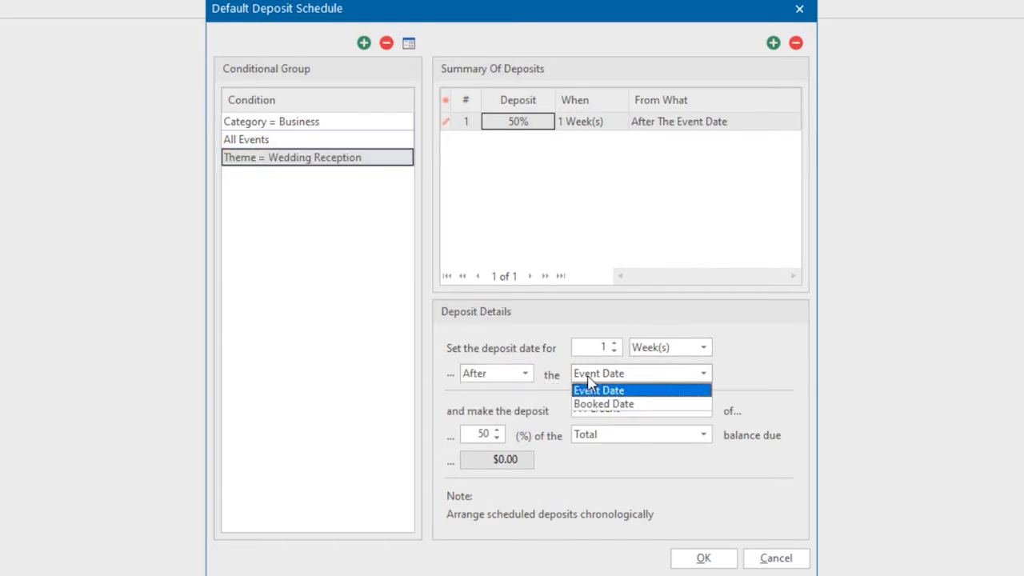
click(592, 404)
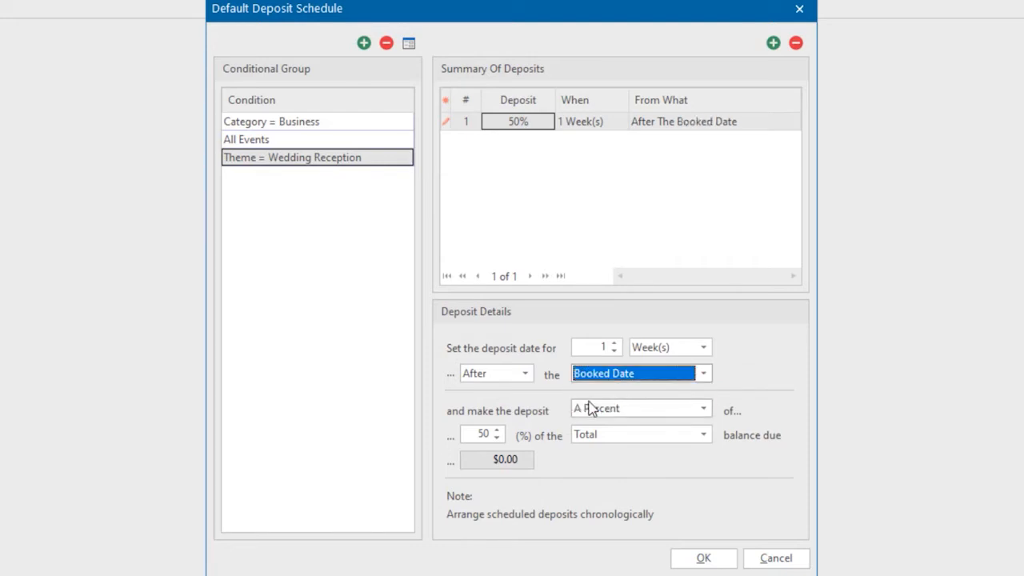
Make the first Wedding Reception deposit a fixed amount of $1,000.00
click(591, 408)
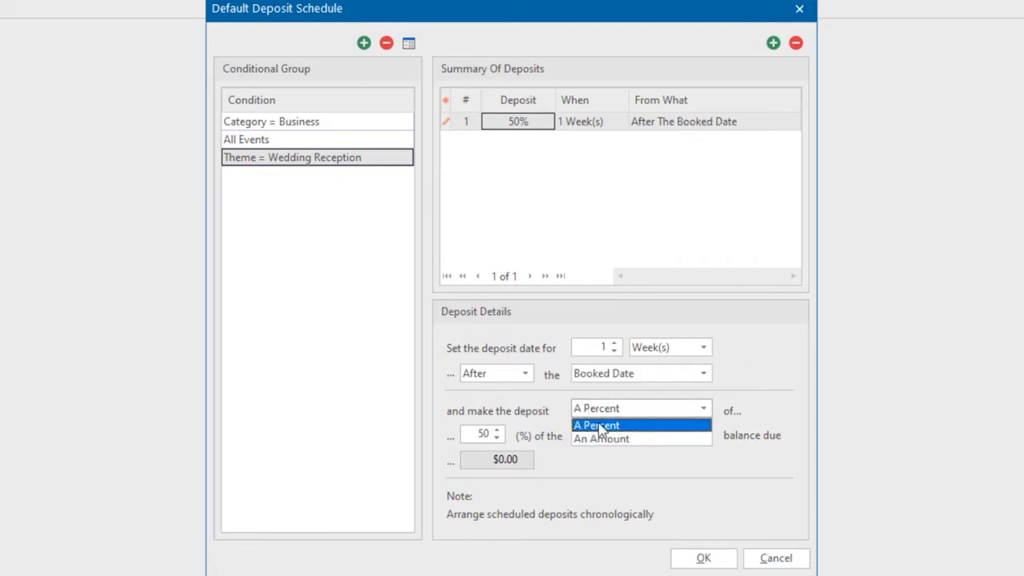
click(604, 440)
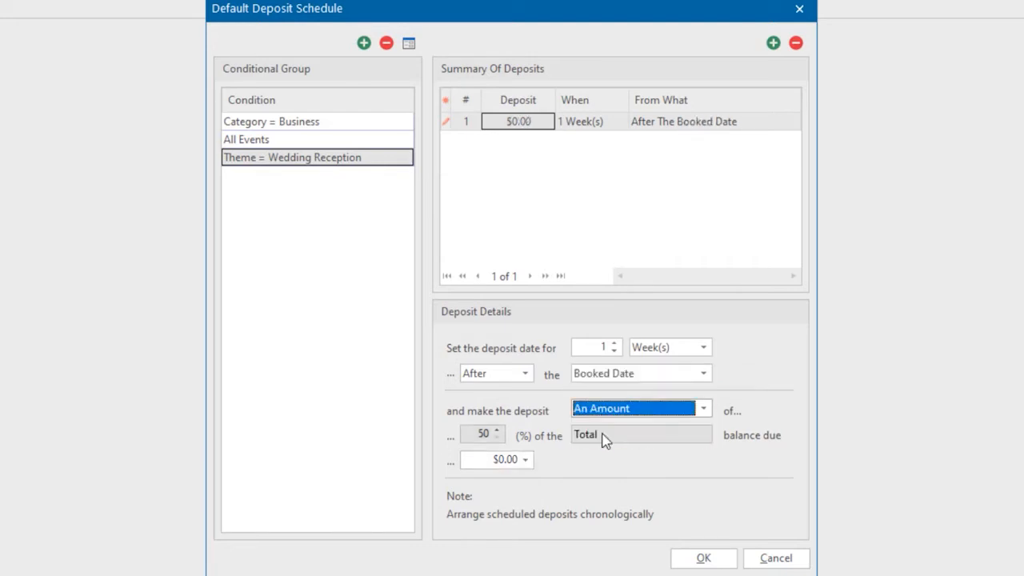
click(501, 462)
text(1)
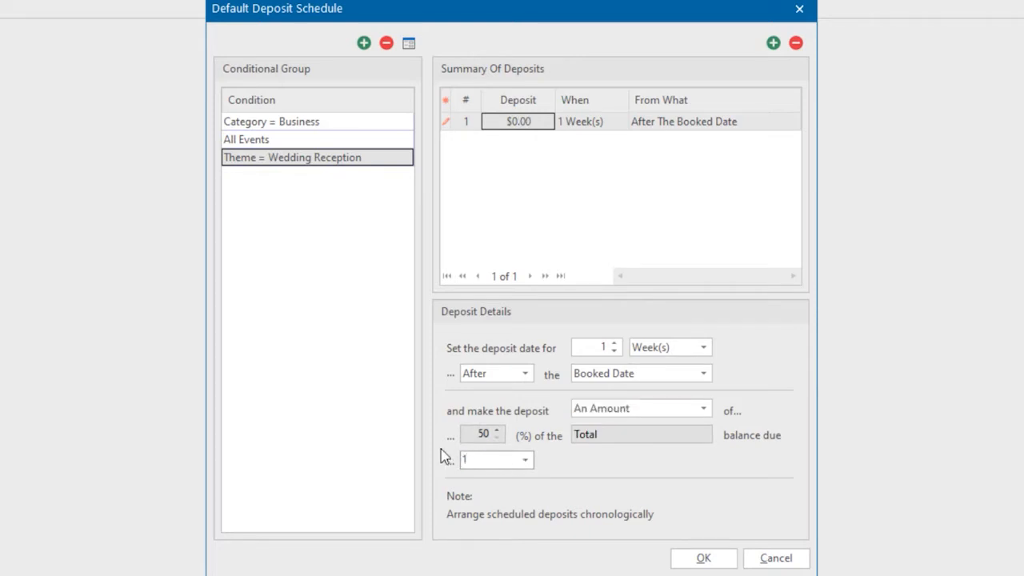
text(,00000)
key(Tab)
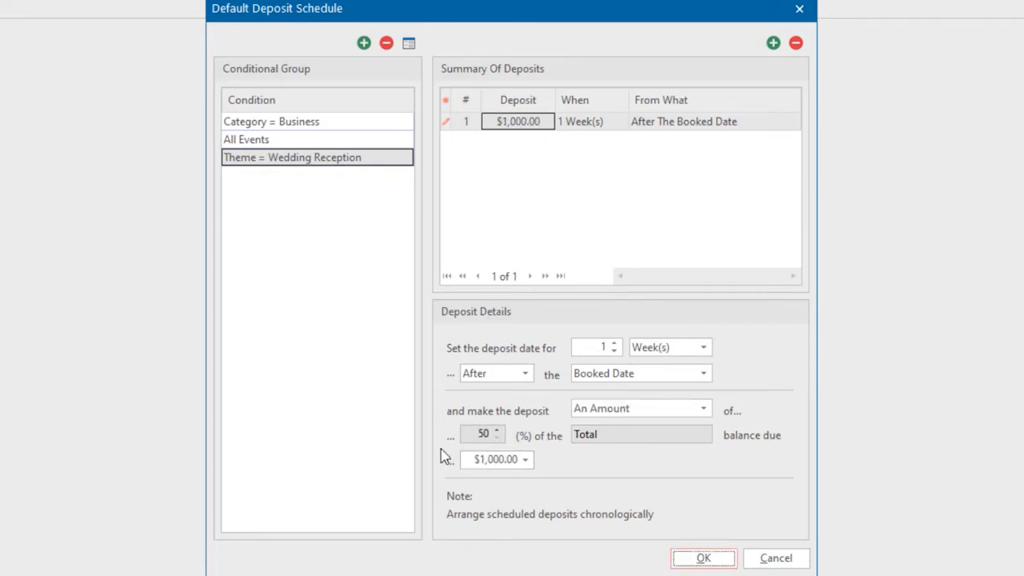
Add a second scheduled deposit due 1 month after the Booked Date
click(773, 44)
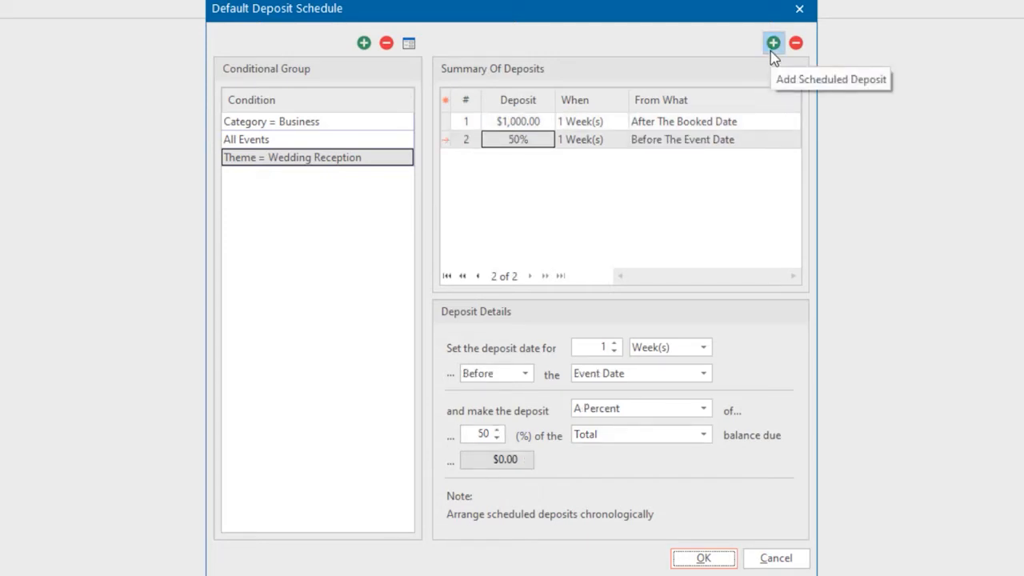
click(705, 347)
click(688, 391)
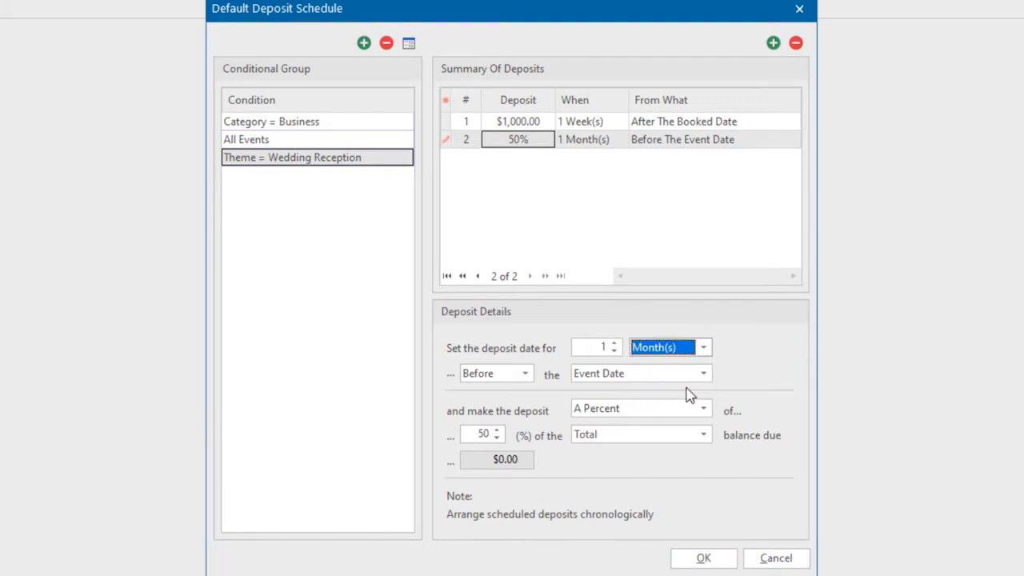
click(525, 374)
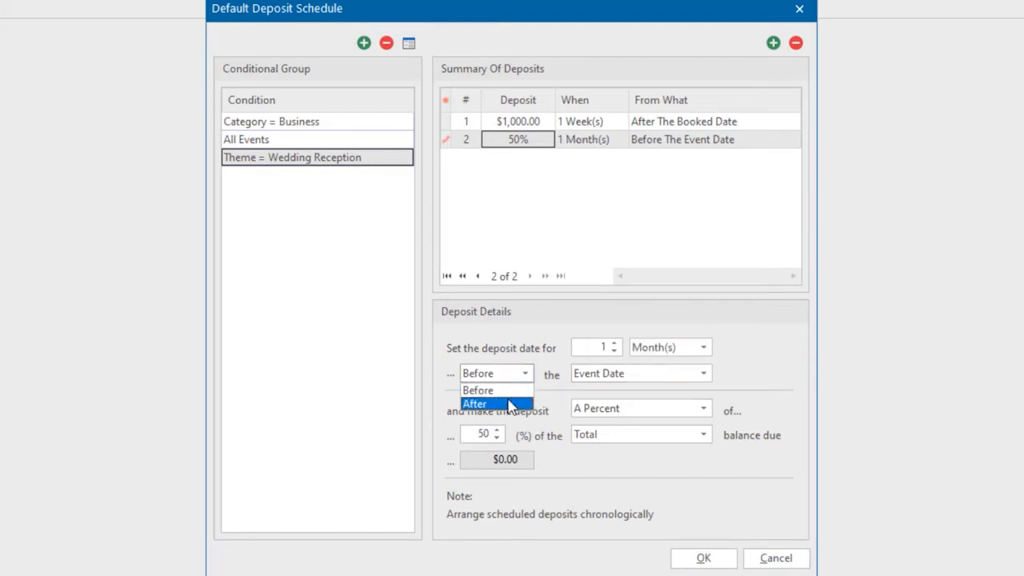
click(509, 404)
click(588, 375)
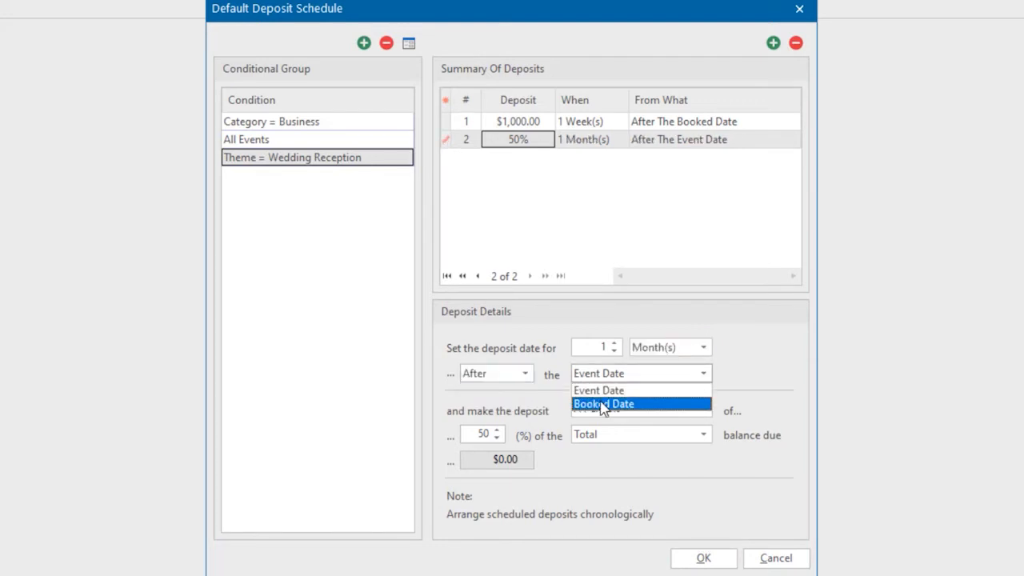
click(603, 405)
Set the second deposit to 10% of the Remaining balance due
click(489, 435)
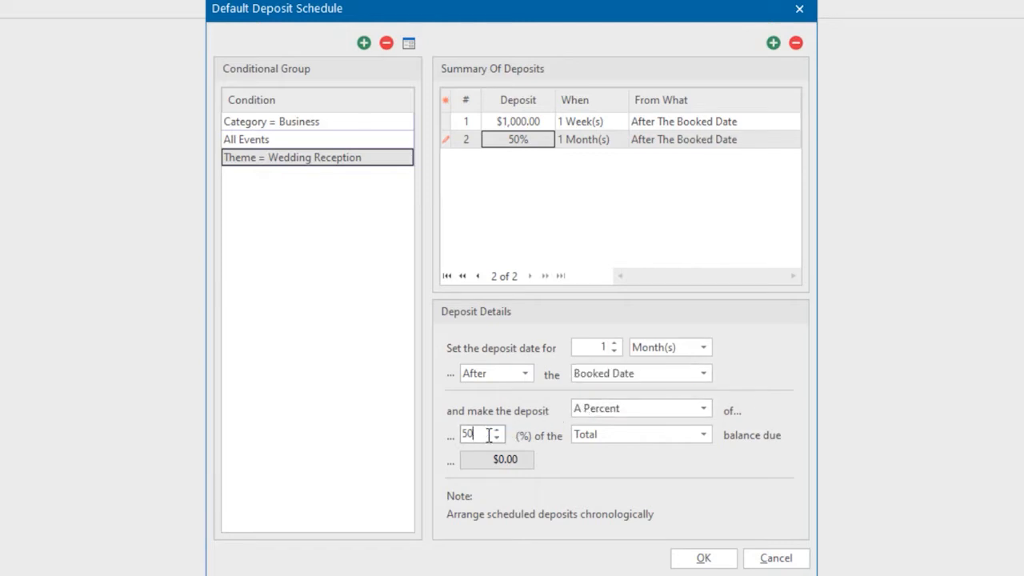
drag(489, 434, 459, 435)
text(10)
click(703, 436)
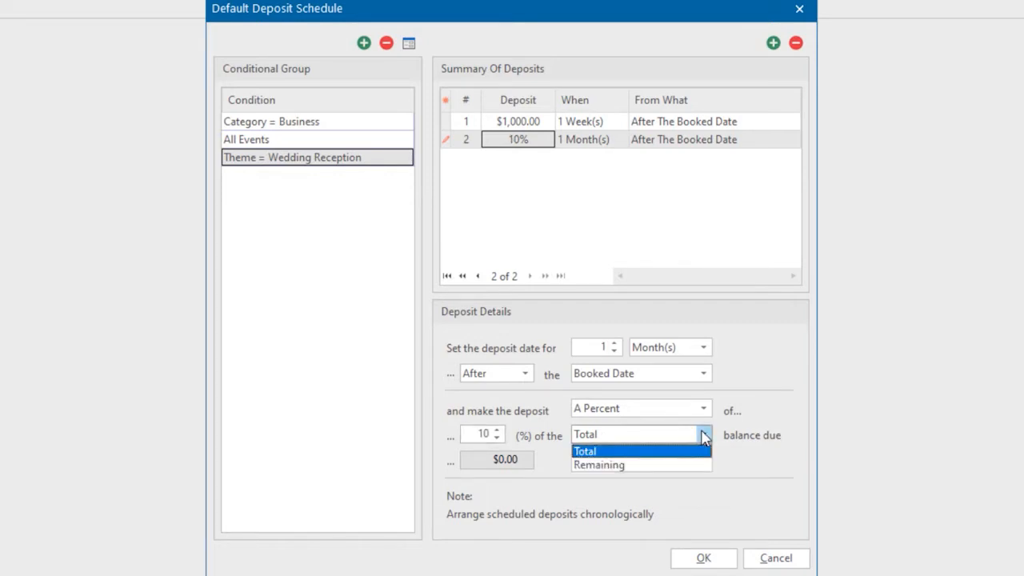
click(671, 465)
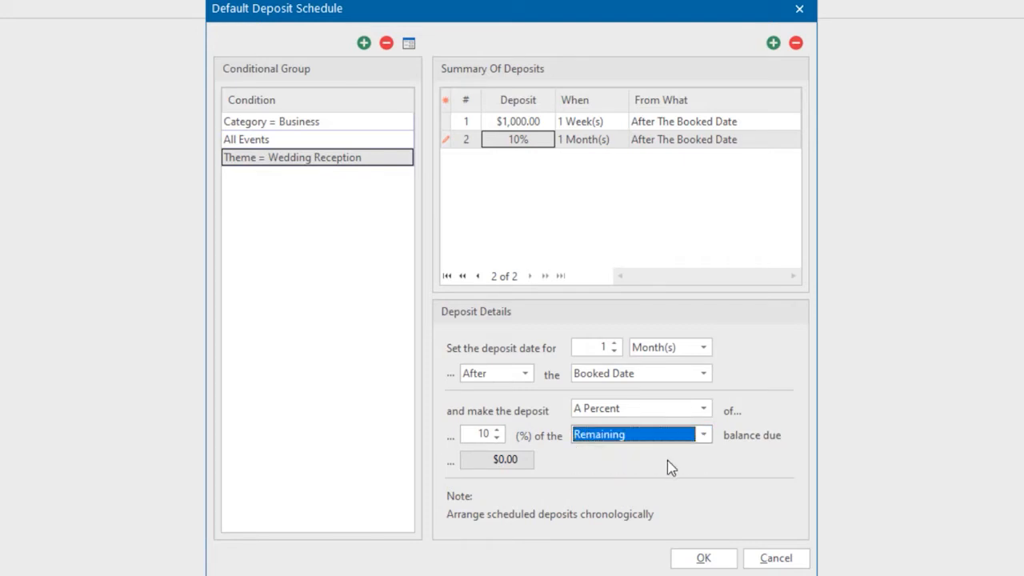
Add a third scheduled deposit due 3 months after the Booked Date
click(773, 45)
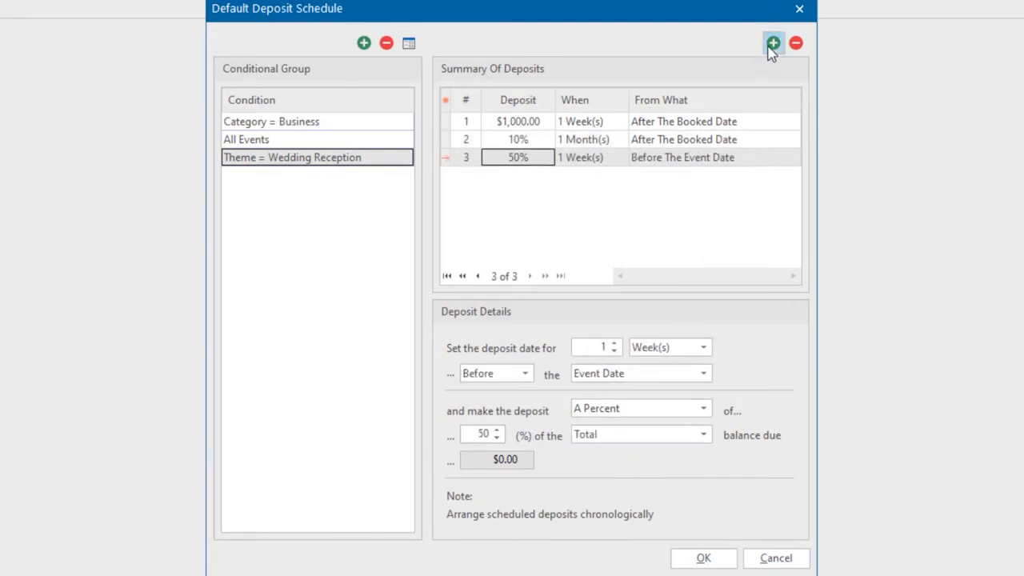
click(613, 344)
click(613, 344)
click(666, 347)
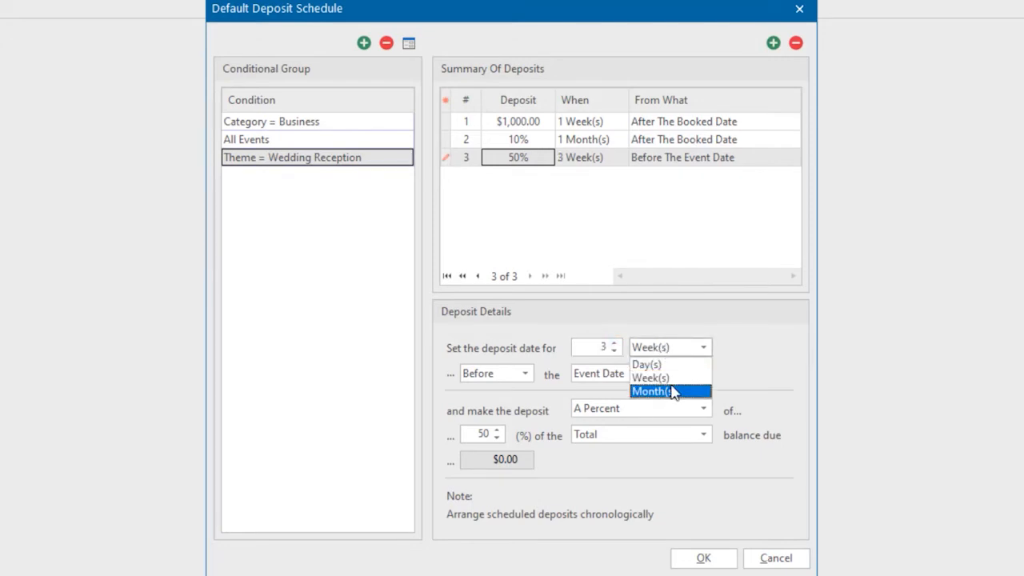
click(673, 391)
click(527, 374)
click(498, 405)
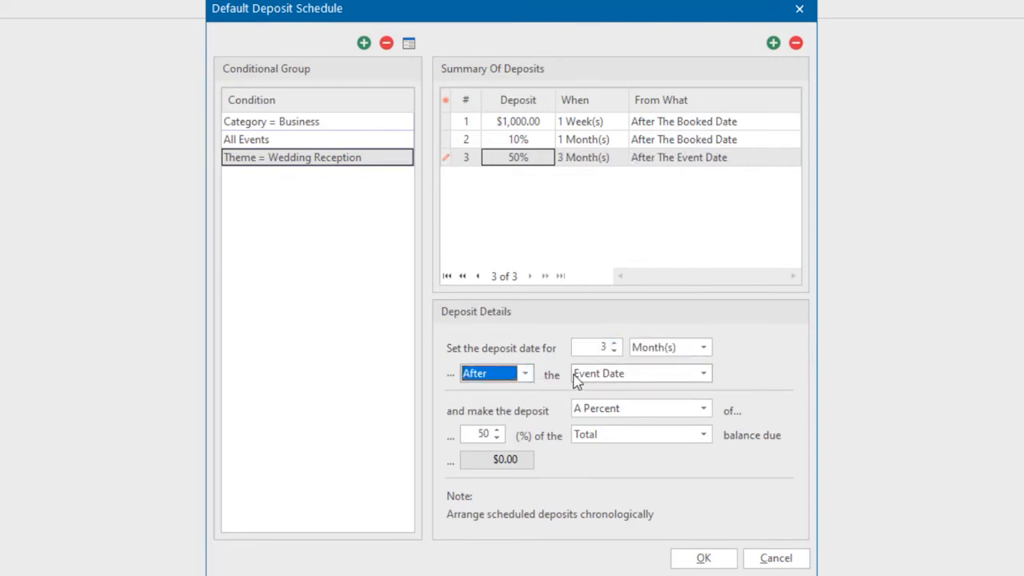
click(578, 374)
click(603, 404)
Set the third deposit to 20% of the Remaining balance due
double_click(473, 435)
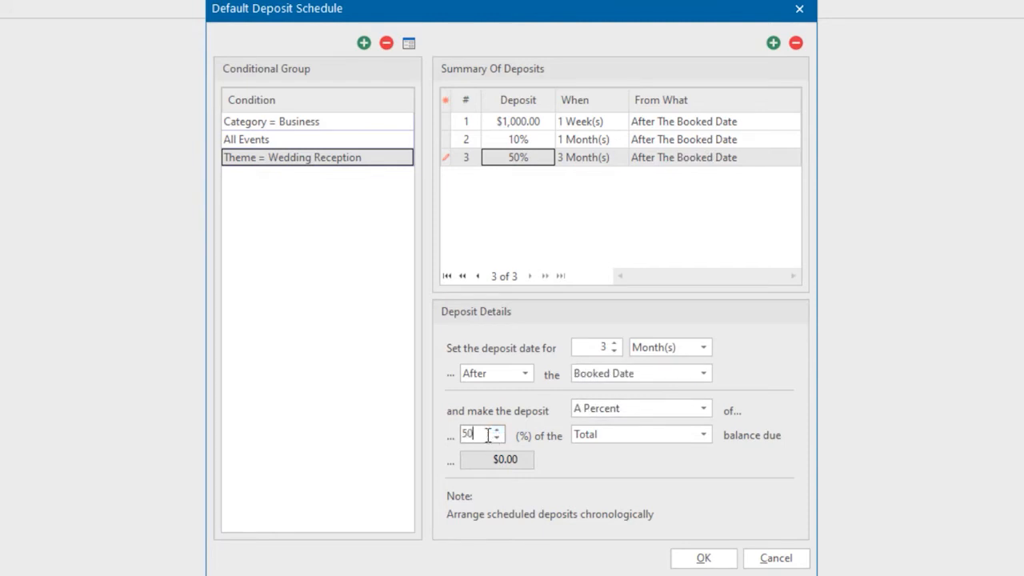
text(20)
key(Tab)
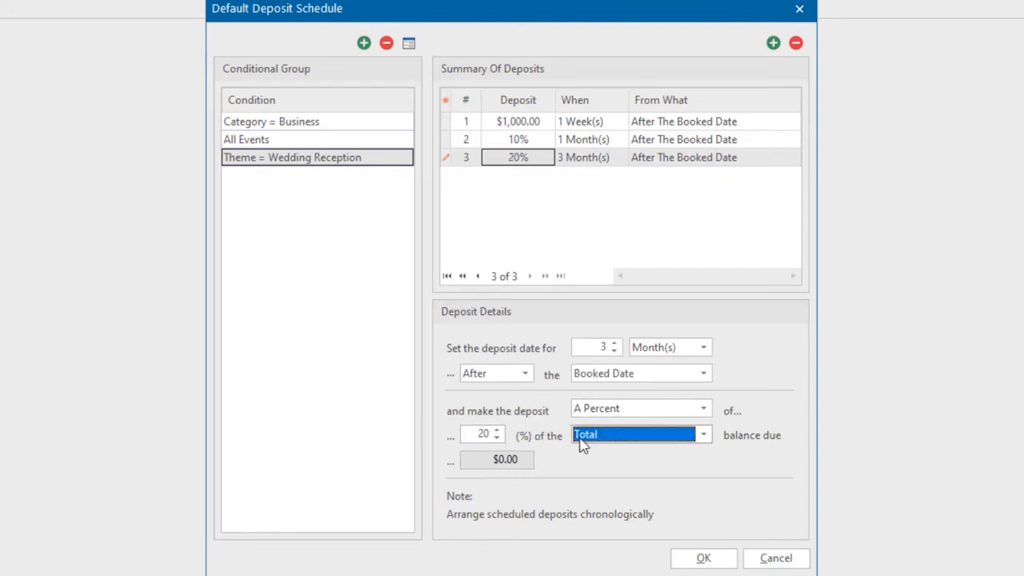
click(588, 439)
click(599, 465)
Add a fourth scheduled deposit of 50% of the Remaining balance, due 6 weeks before the Event Date
click(773, 42)
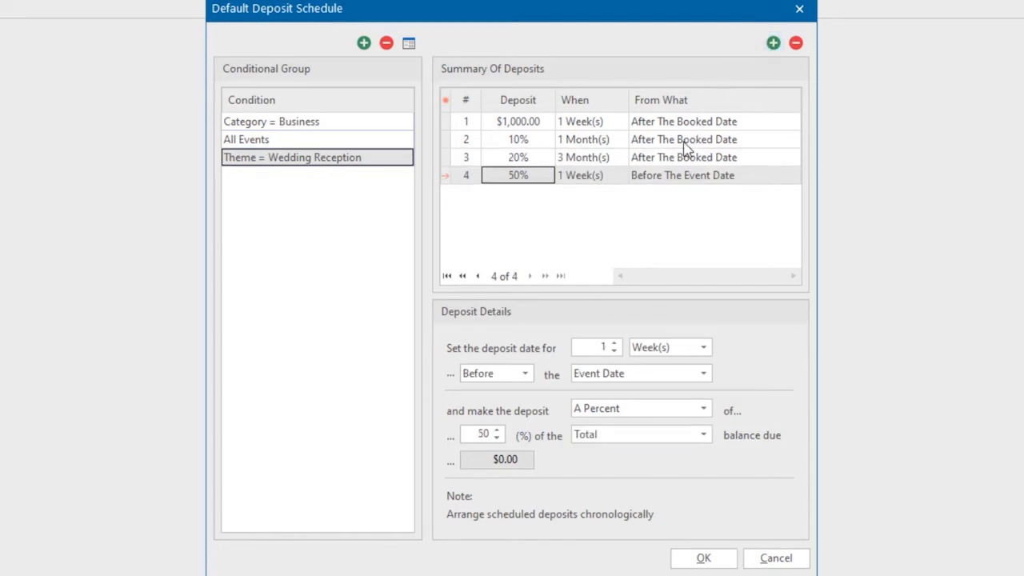
click(616, 343)
click(616, 343)
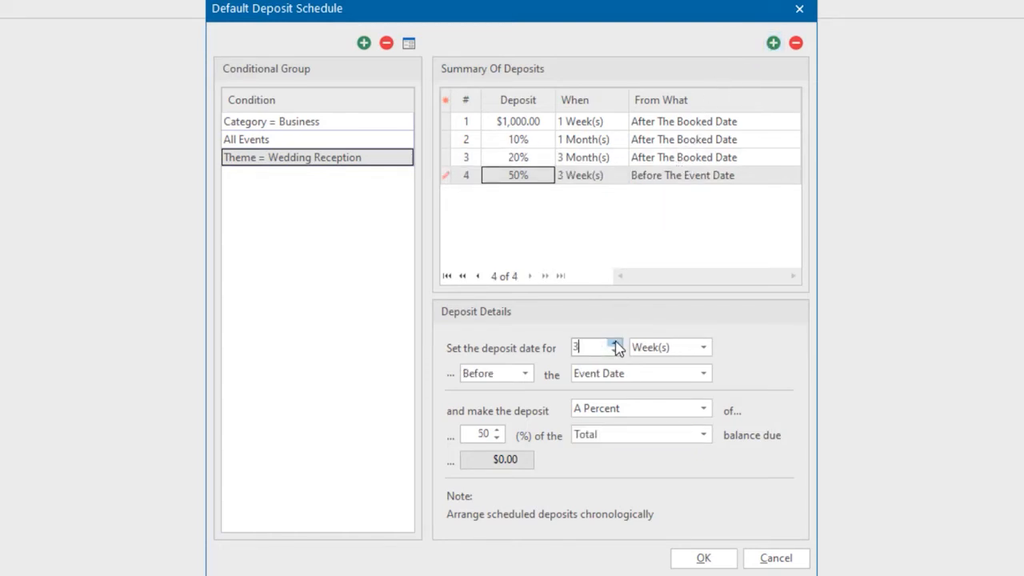
click(616, 343)
click(616, 344)
click(616, 343)
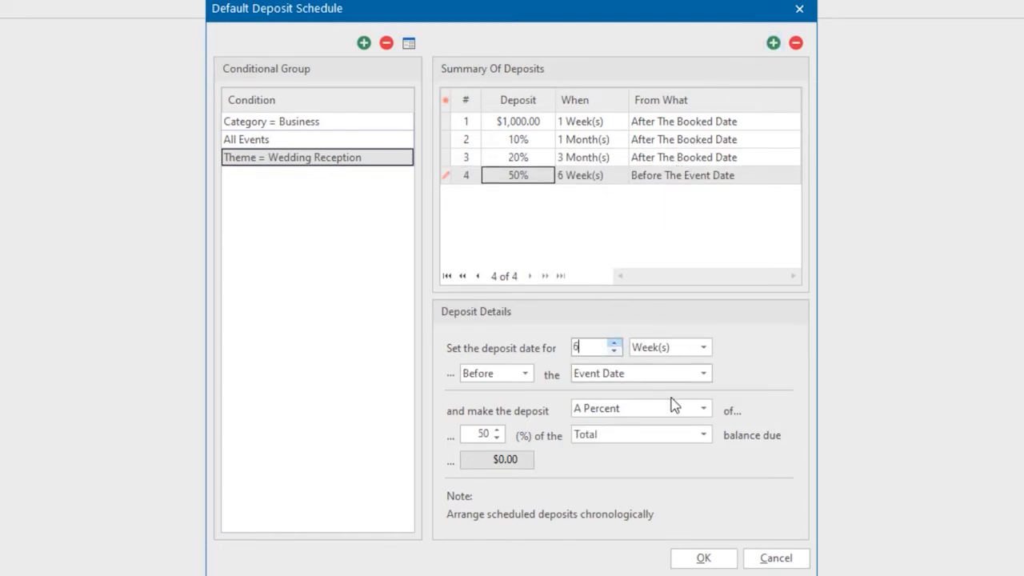
click(705, 434)
click(687, 465)
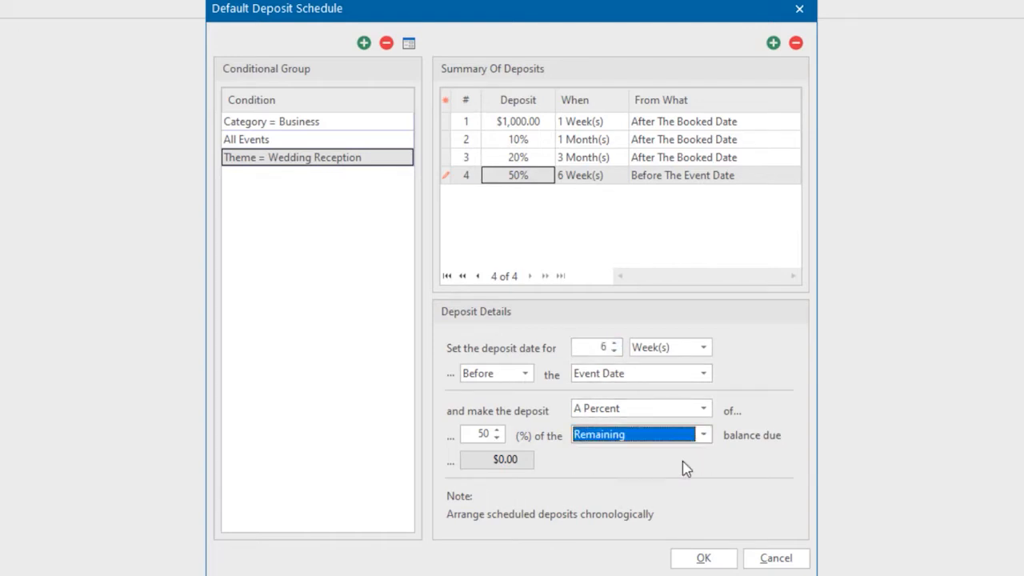
Add a fifth scheduled deposit of 100% of the Remaining balance, due 1 week before the Event Date
click(774, 43)
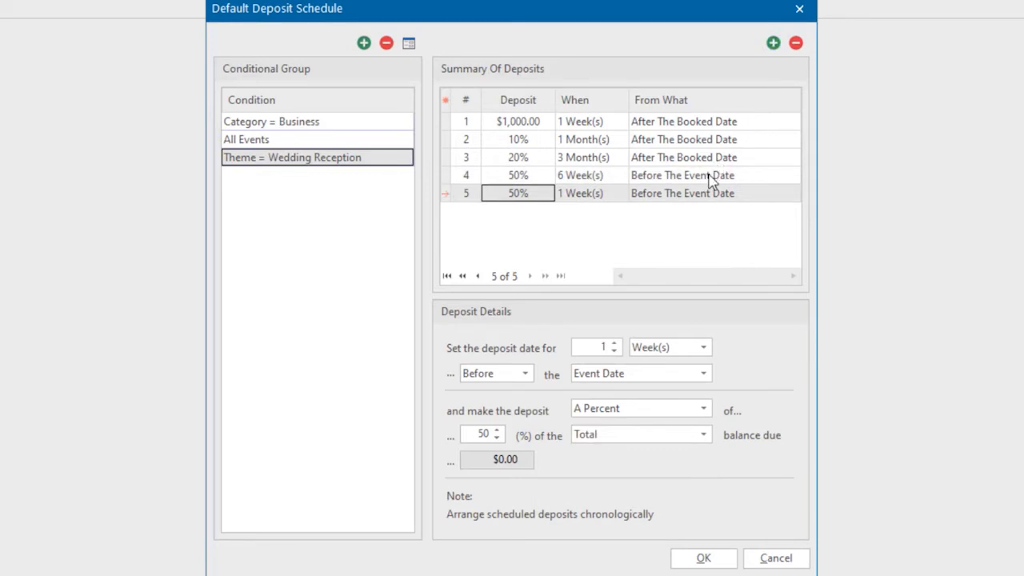
drag(489, 434, 423, 436)
text(100)
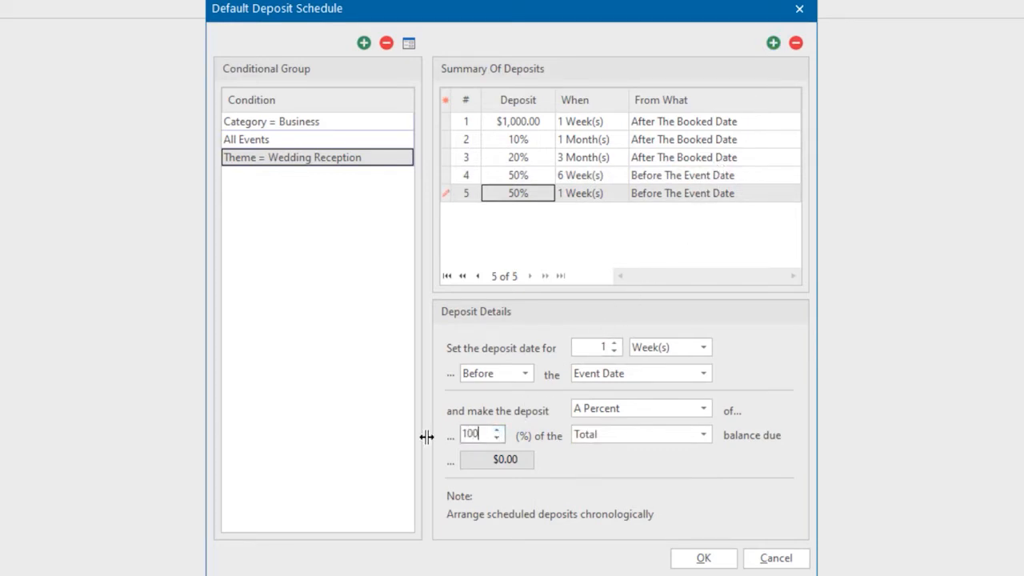
key(Tab)
click(608, 442)
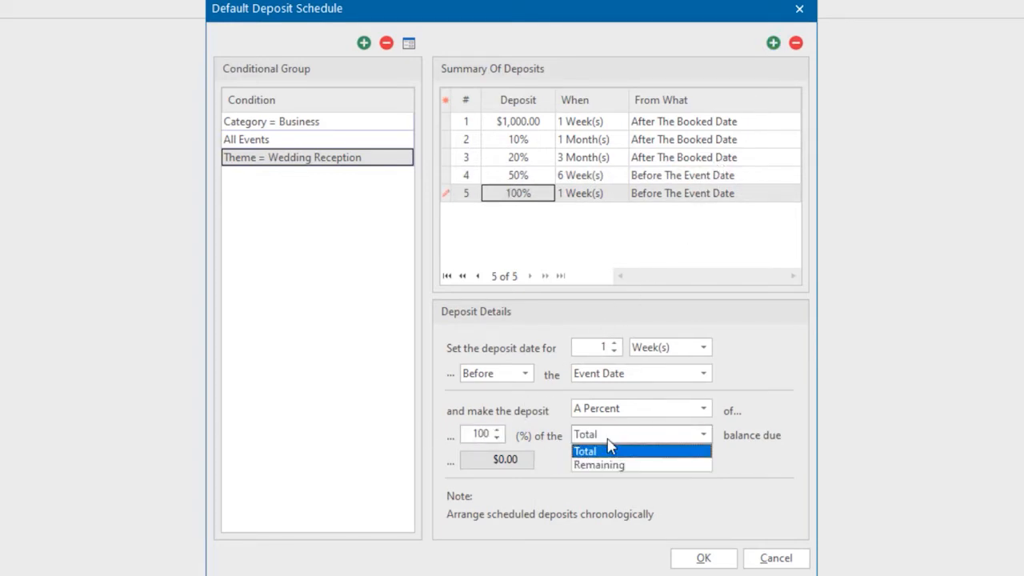
click(617, 465)
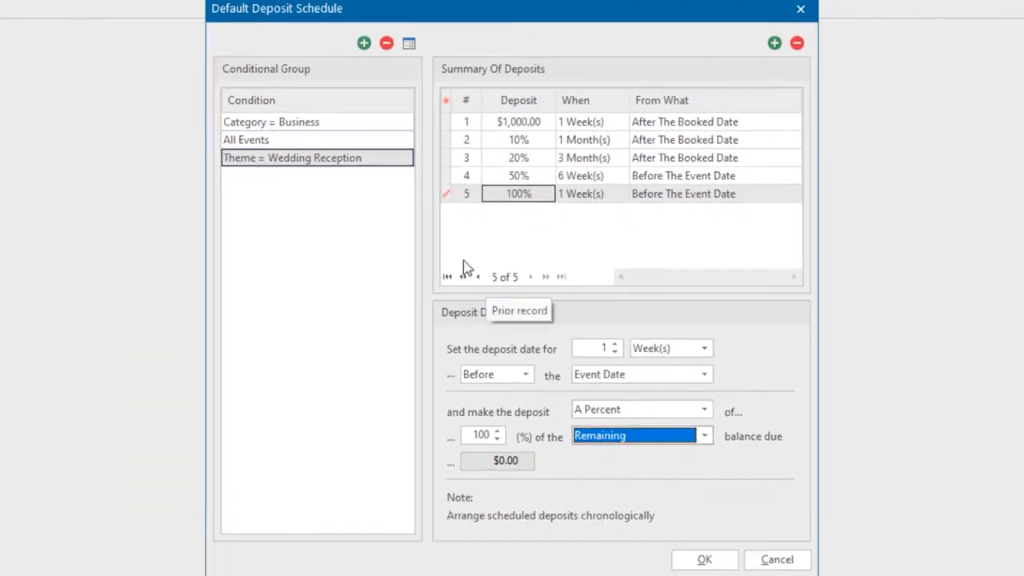
Move the Wedding Reception theme condition above All Events and save the default deposit schedule
click(324, 164)
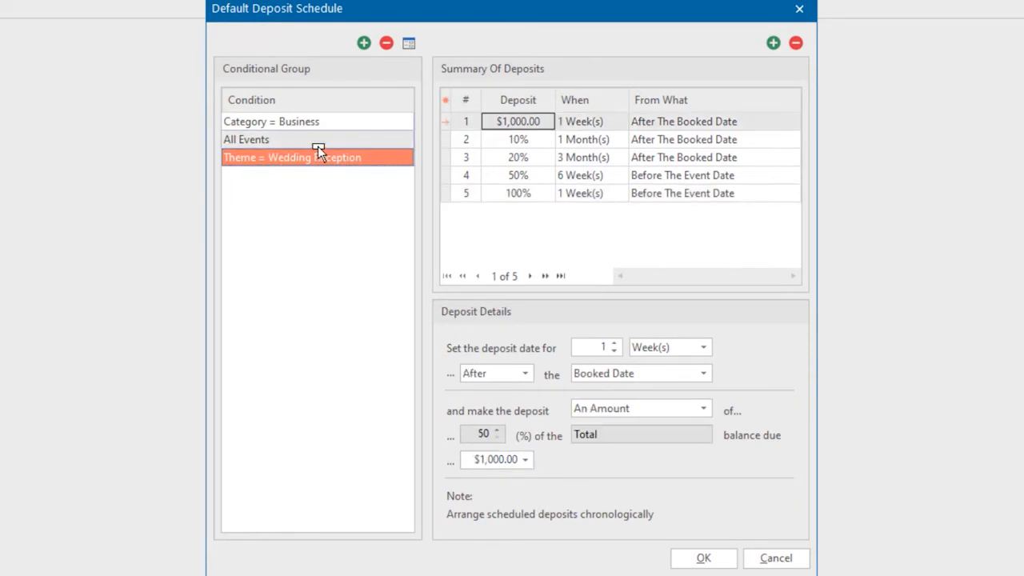
drag(316, 143, 315, 142)
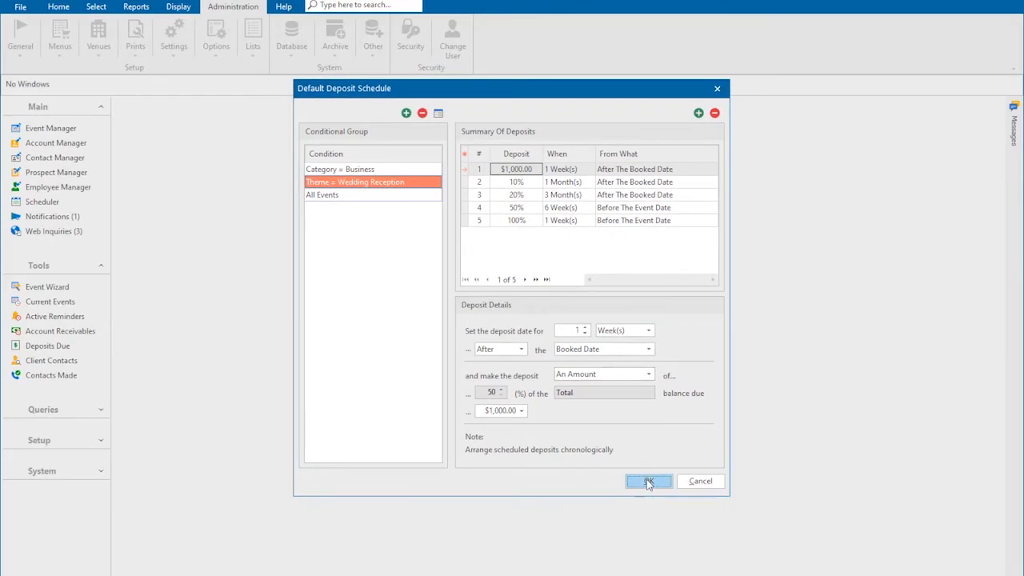
click(648, 482)
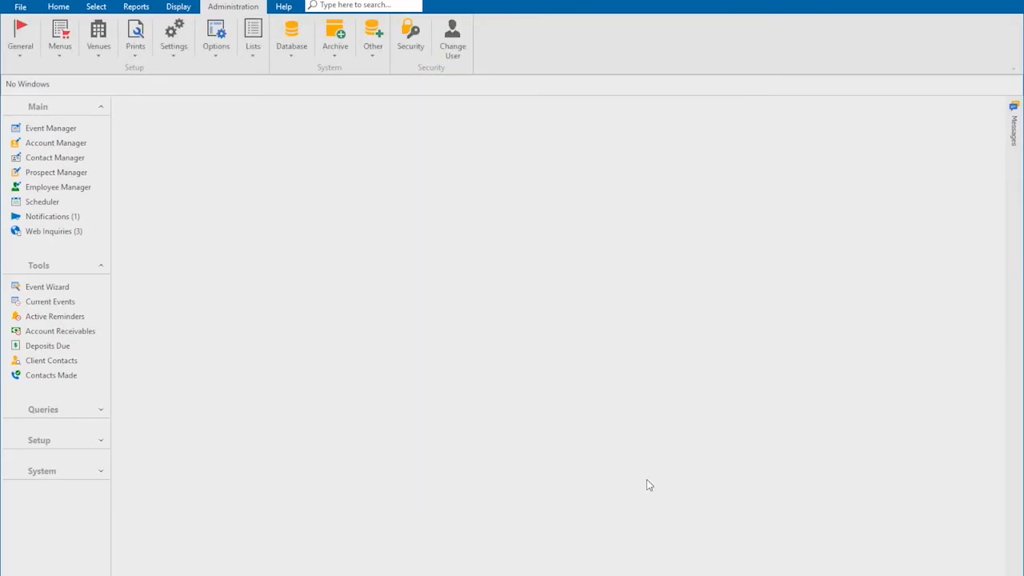
Open the Event Manager and find the wedding reception event by searching Client/Organization for the client's surname
click(95, 130)
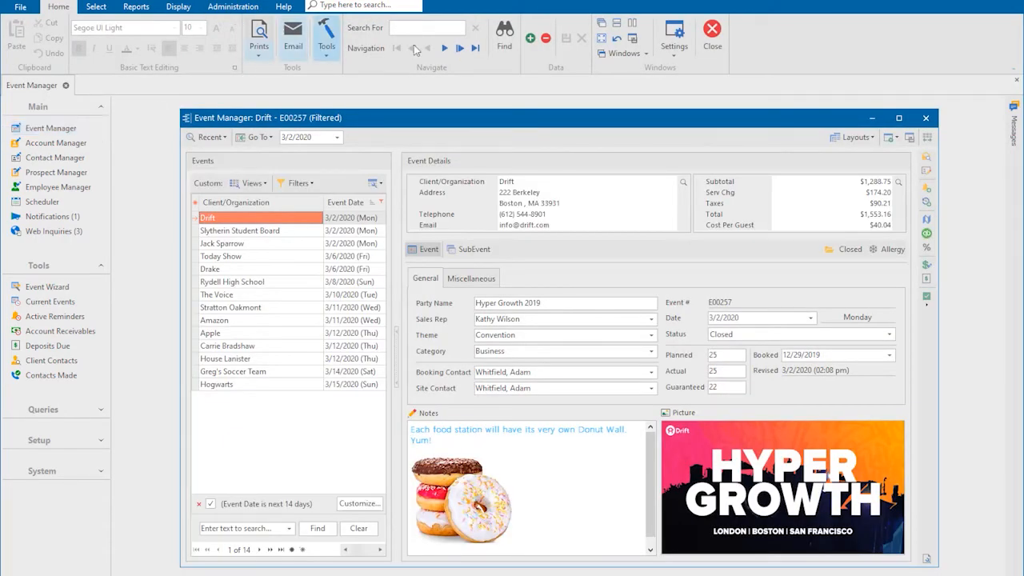
click(504, 36)
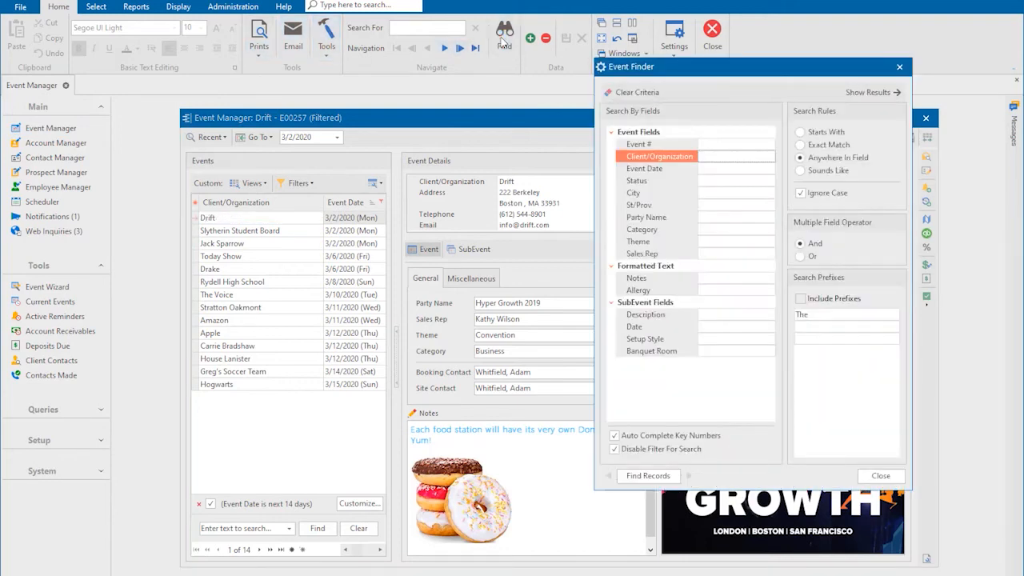
text(bing)
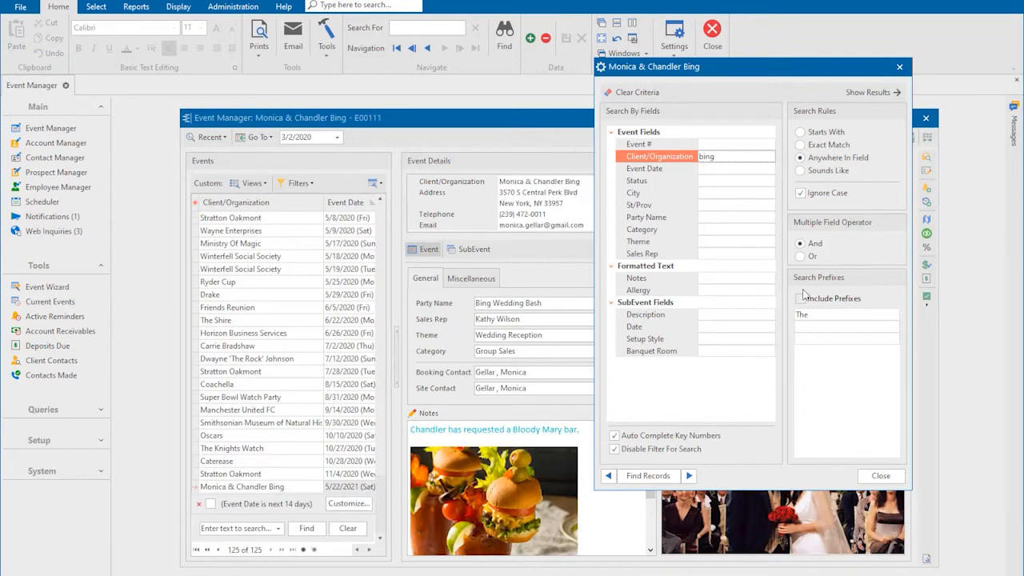
click(881, 476)
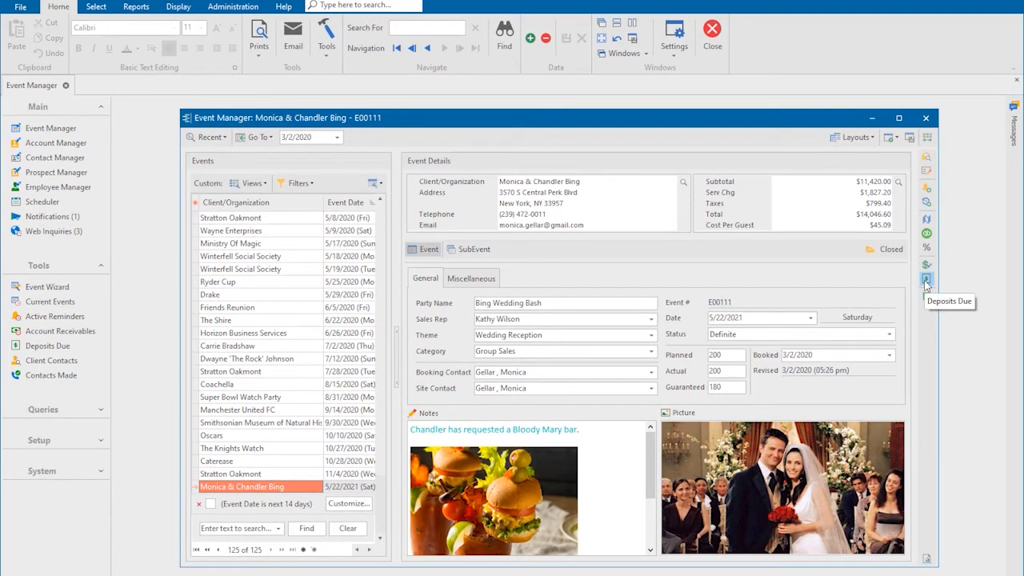
Load the default deposit schedule into the event's Deposits Due and mark the Fixed Amount deposit as paid
click(927, 282)
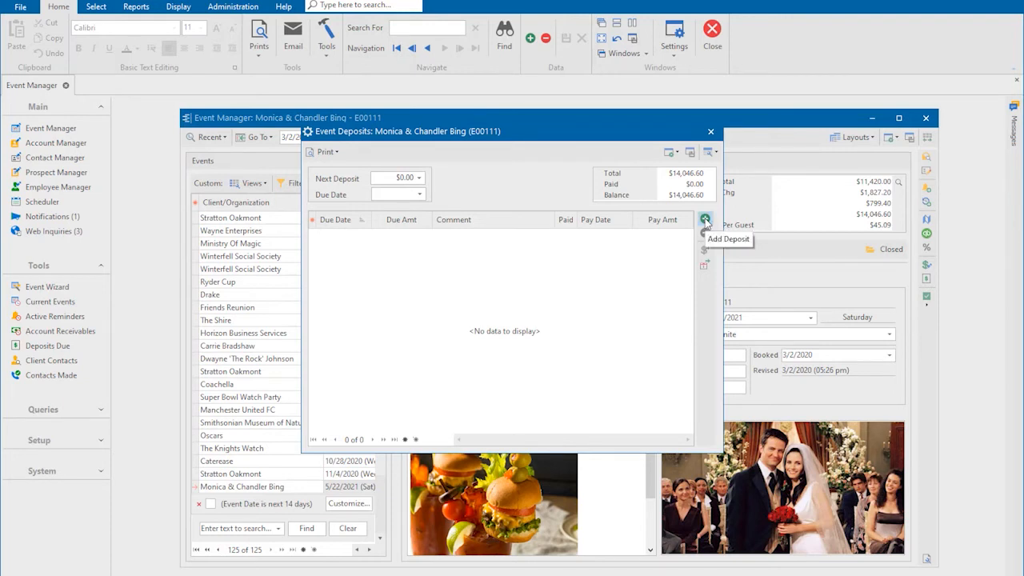
click(705, 265)
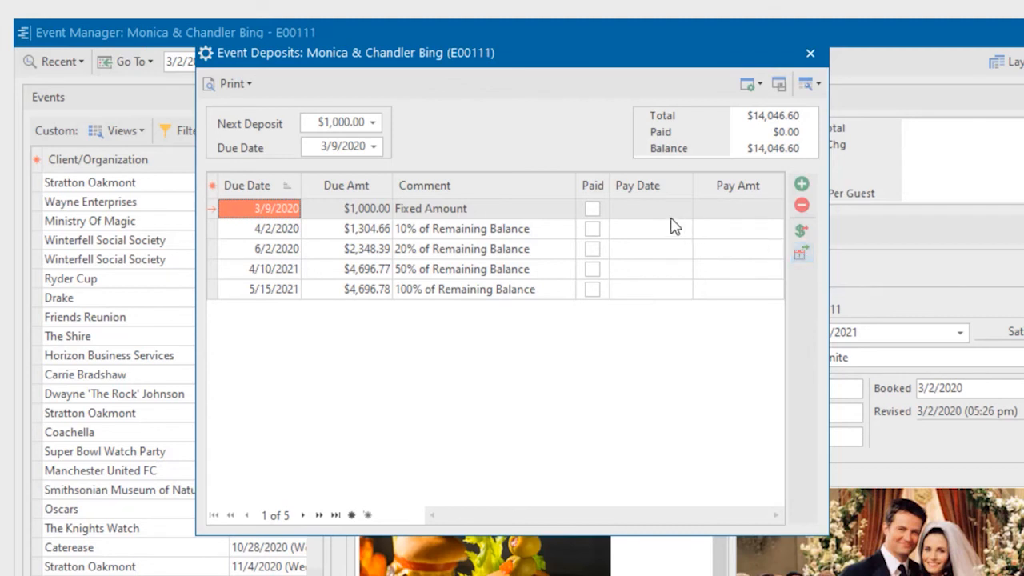
click(593, 208)
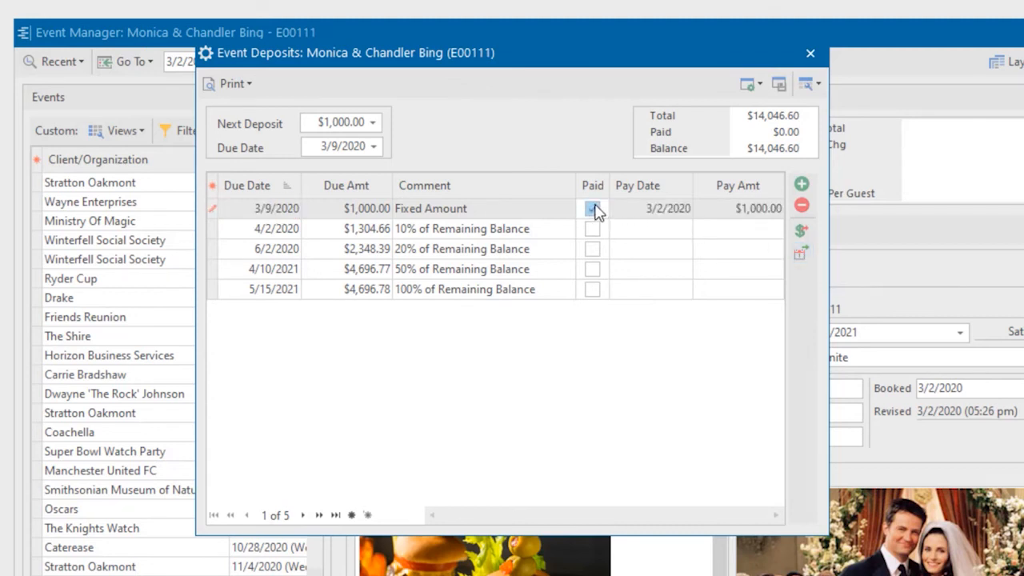
Copy the paid Fixed Amount deposit into Accounts Receivable and accept its payment details
click(803, 232)
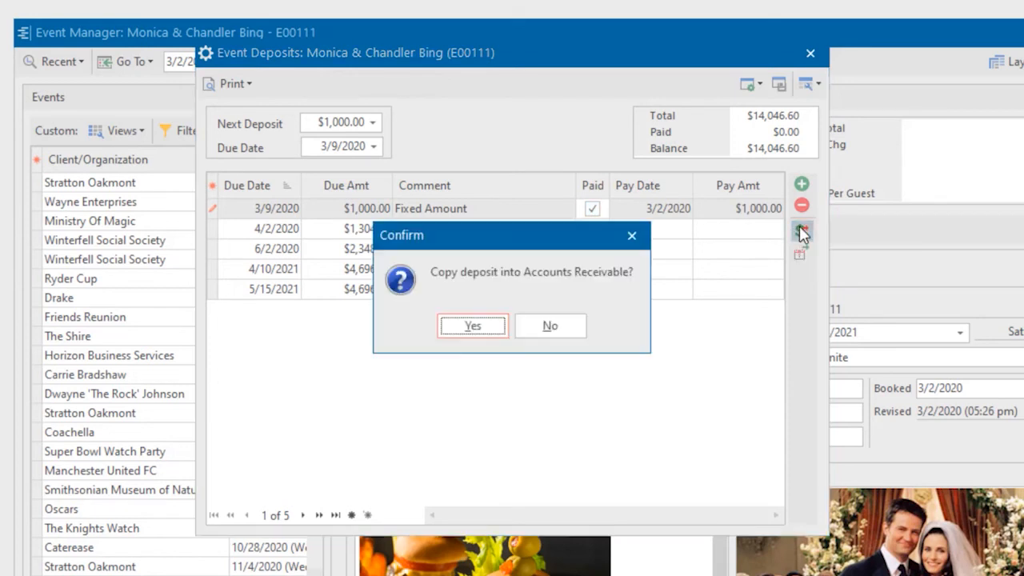
click(472, 326)
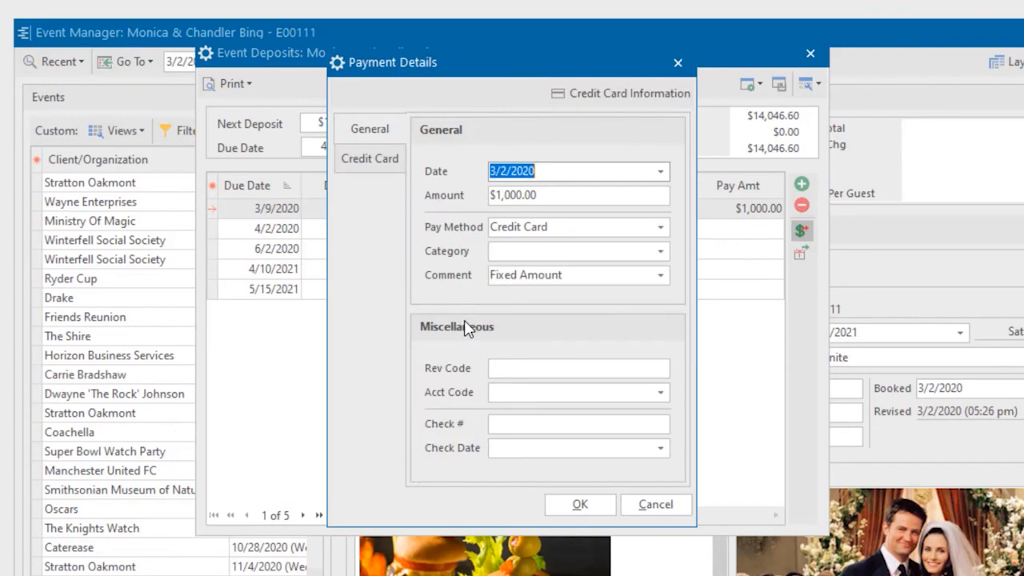
click(580, 504)
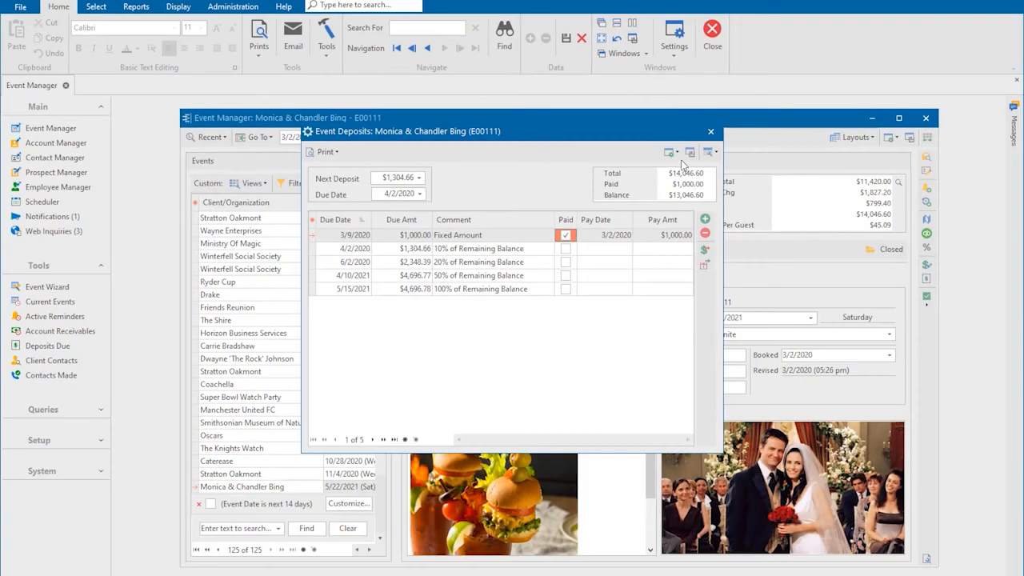
Close the event's deposits and the Event Manager, saving the changes made to the event
click(819, 120)
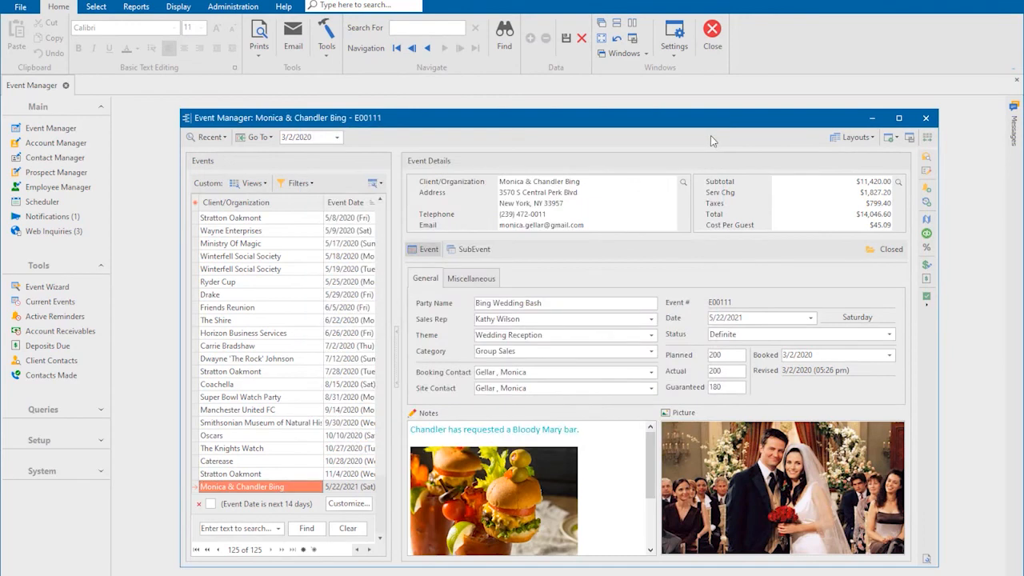
click(926, 117)
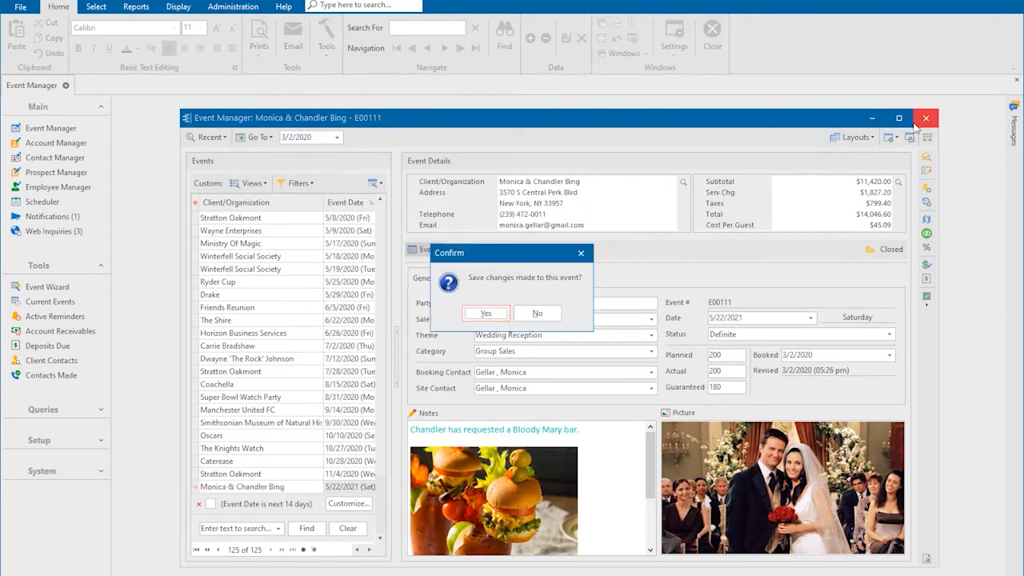
click(497, 313)
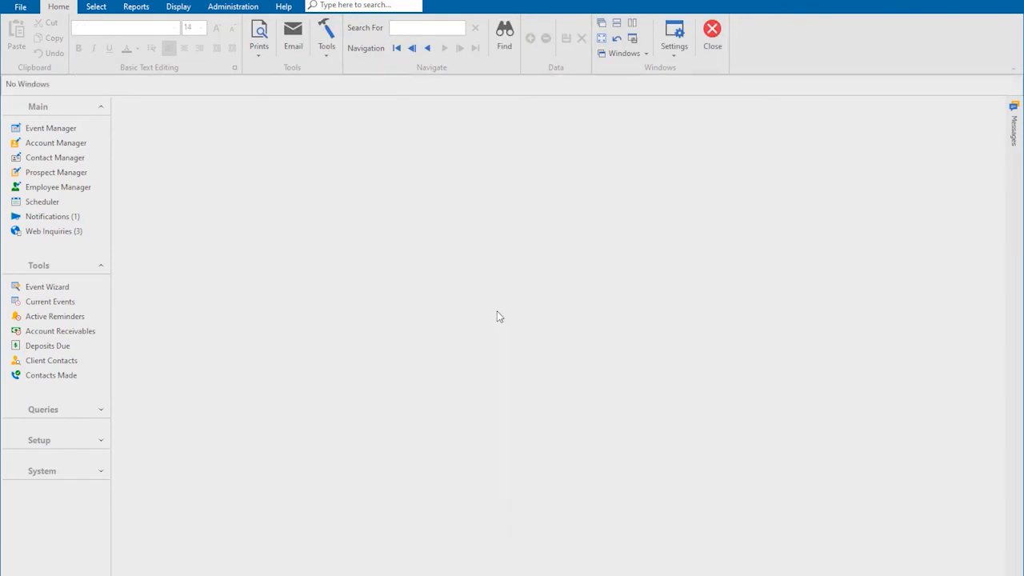
Enable Automatic Deposit Amount Adjustments and Automatic Deposit Date Adjustments in the miscellaneous Global Settings and save them
right_click(473, 214)
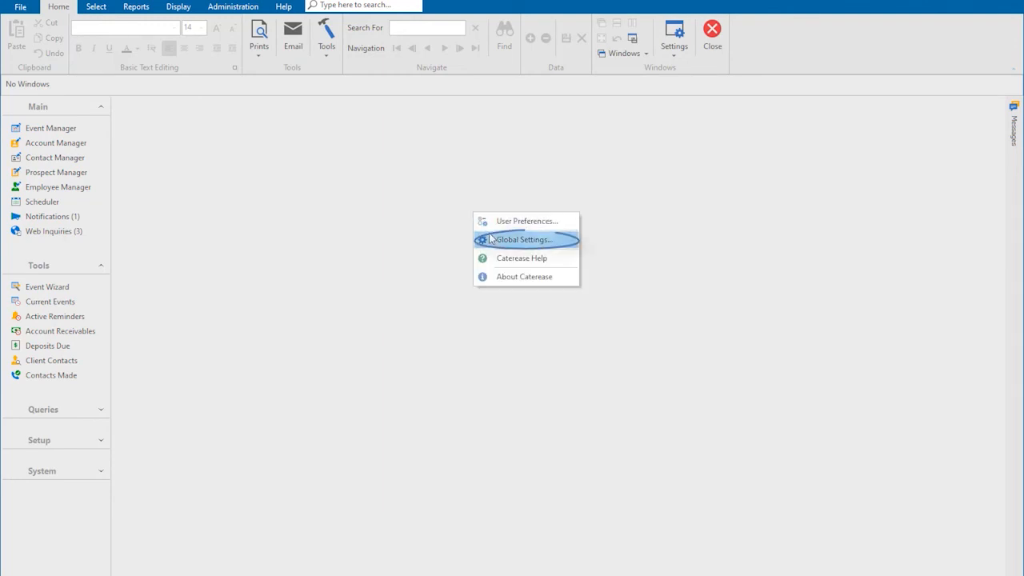
click(491, 240)
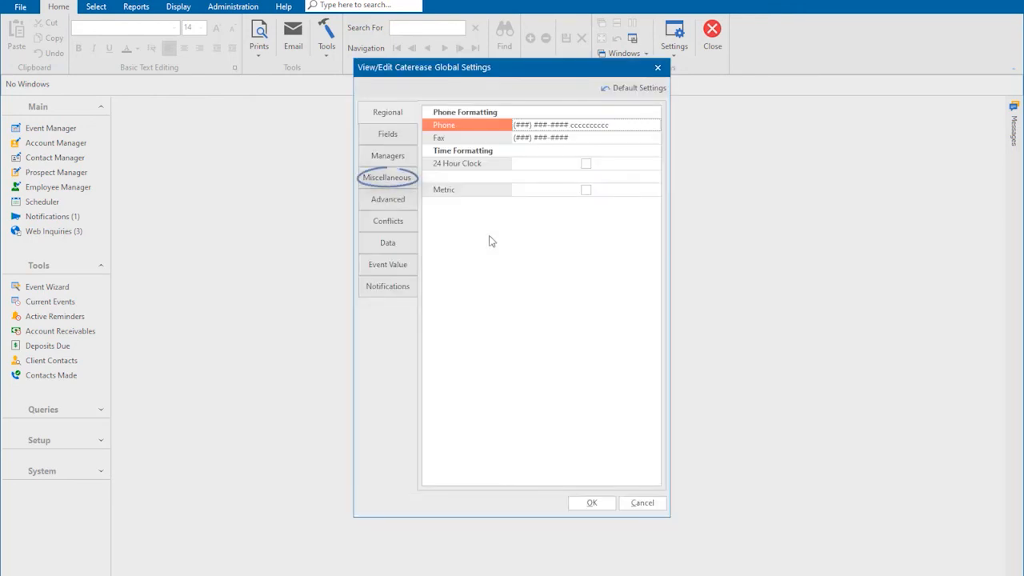
click(393, 182)
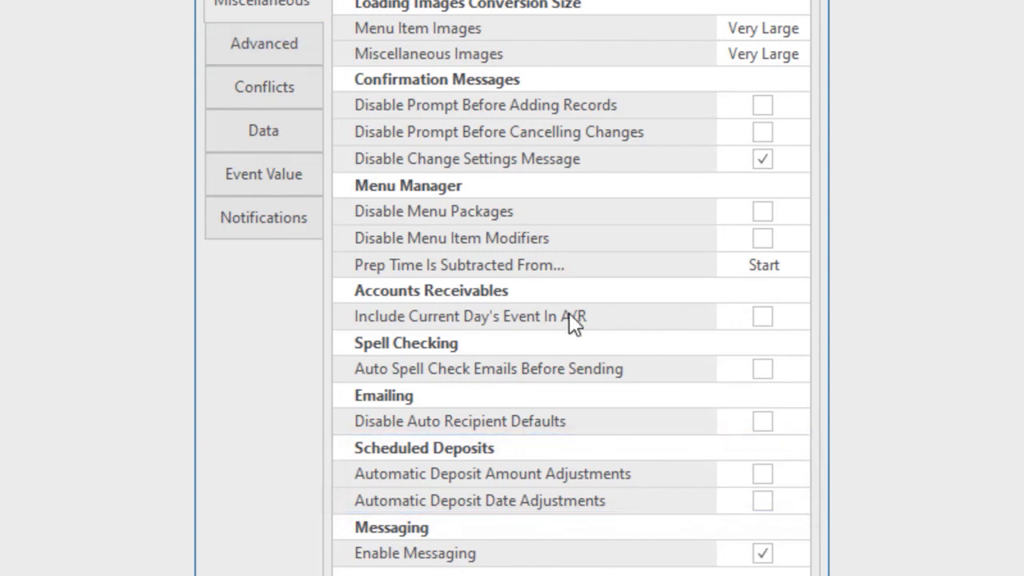
click(759, 478)
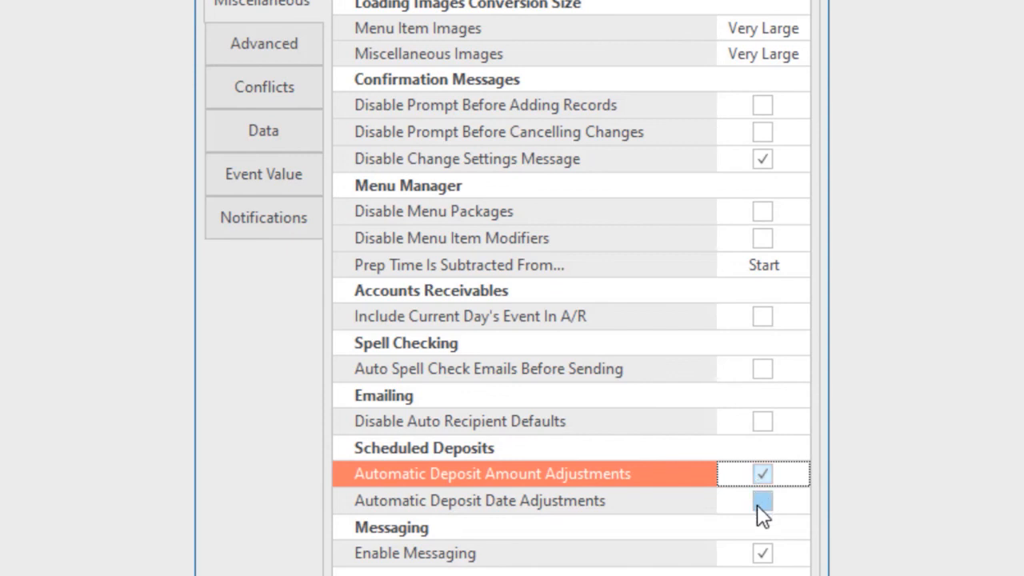
click(762, 504)
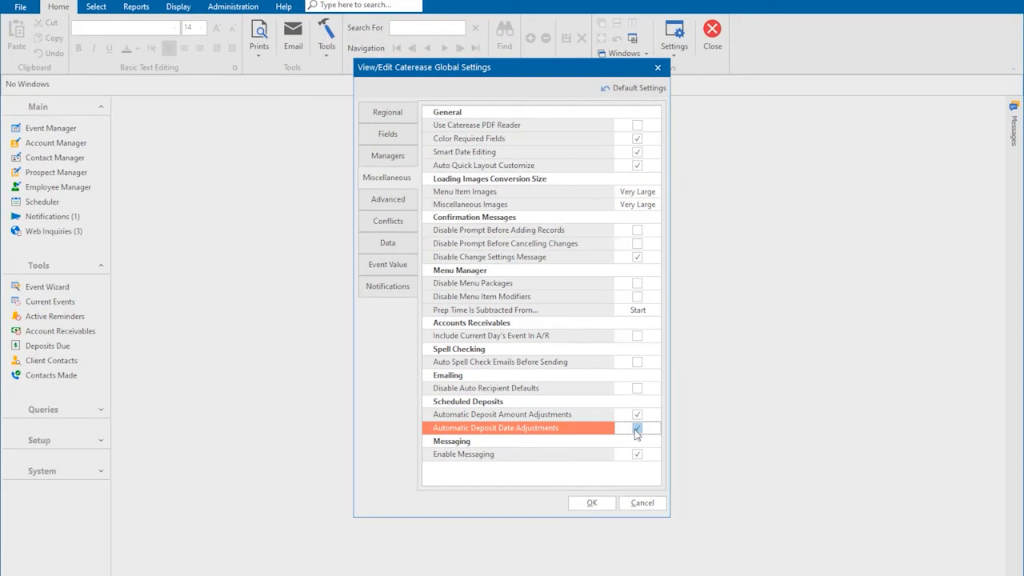
click(601, 504)
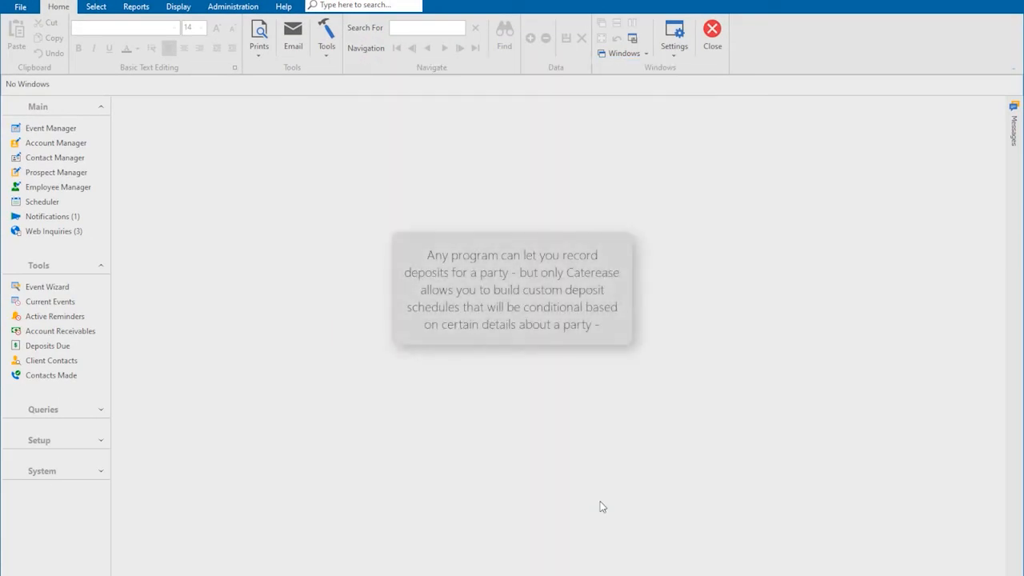